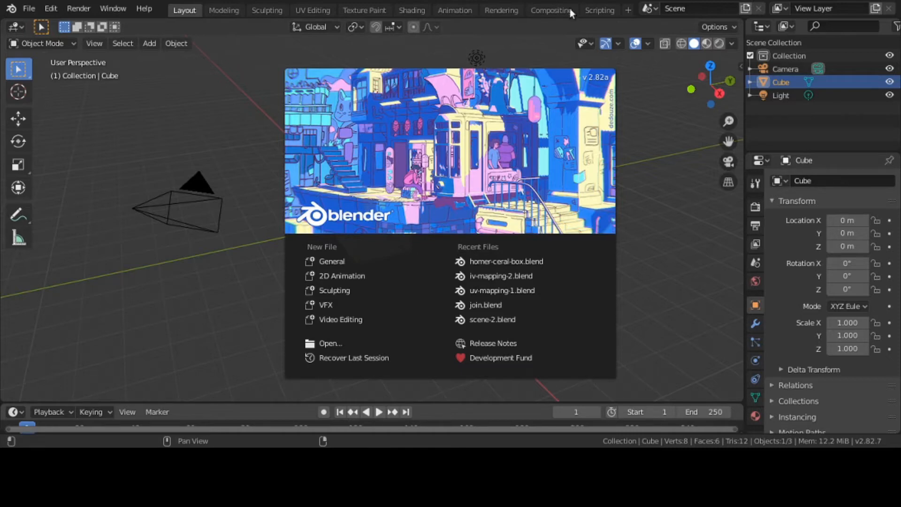
Step: Open the recent file homer-ceral-box.blend and select all faces of the box mesh to show its full UV layout
{"action": "left_click", "coordinate": [486, 261]}
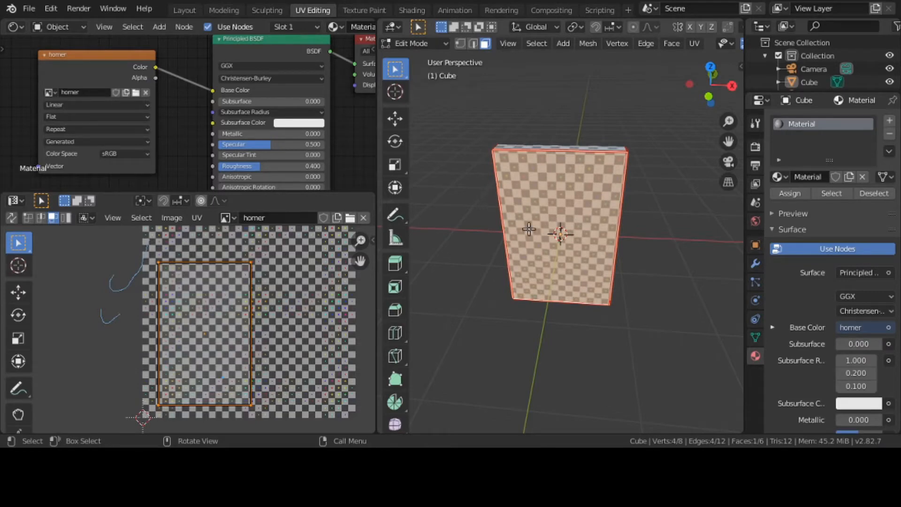
{"action": "key", "text": "a"}
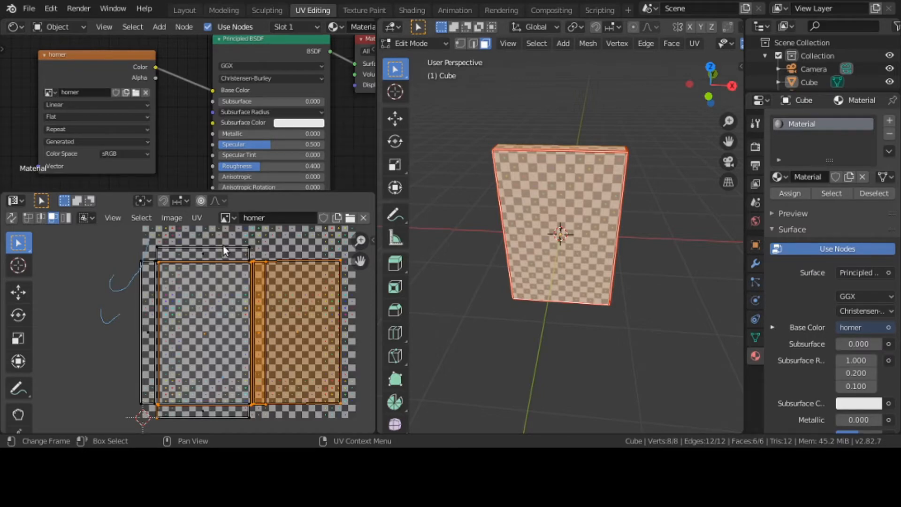
{"action": "left_click", "coordinate": [198, 219]}
{"action": "scroll", "coordinate": [264, 322], "scroll_direction": "down", "scroll_amount": 5}
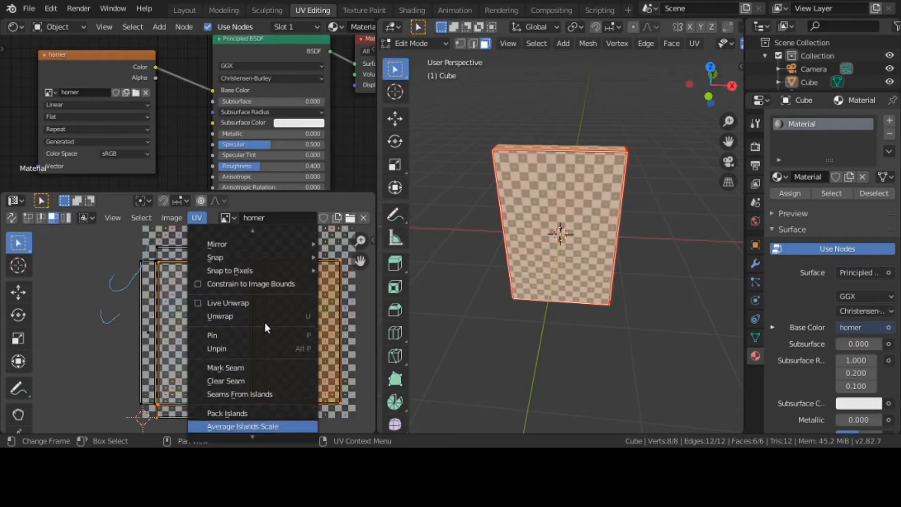
{"action": "scroll", "coordinate": [267, 371], "scroll_direction": "down", "scroll_amount": 3}
{"action": "scroll", "coordinate": [267, 370], "scroll_direction": "up", "scroll_amount": 4}
{"action": "scroll", "coordinate": [266, 423], "scroll_direction": "down", "scroll_amount": 4}
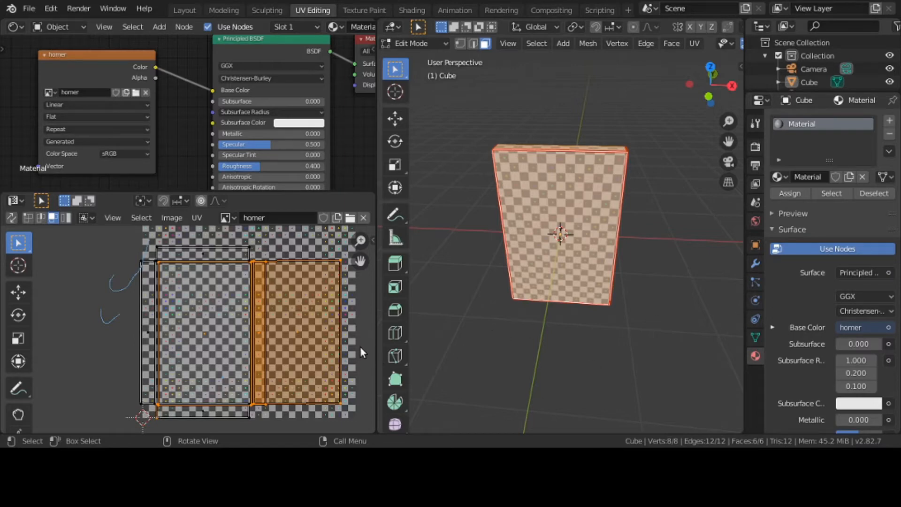
Step: Switch to Krita and compare the cereal box artwork in homer-ceral.png with the UV layout in homer-ceral-box.blend.png
{"action": "key", "text": "alt+Tab"}
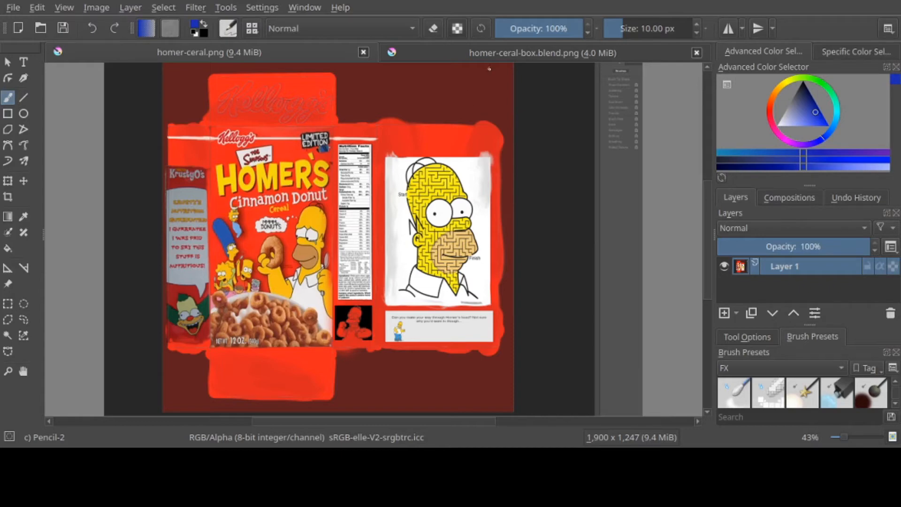
{"action": "left_click", "coordinate": [492, 53]}
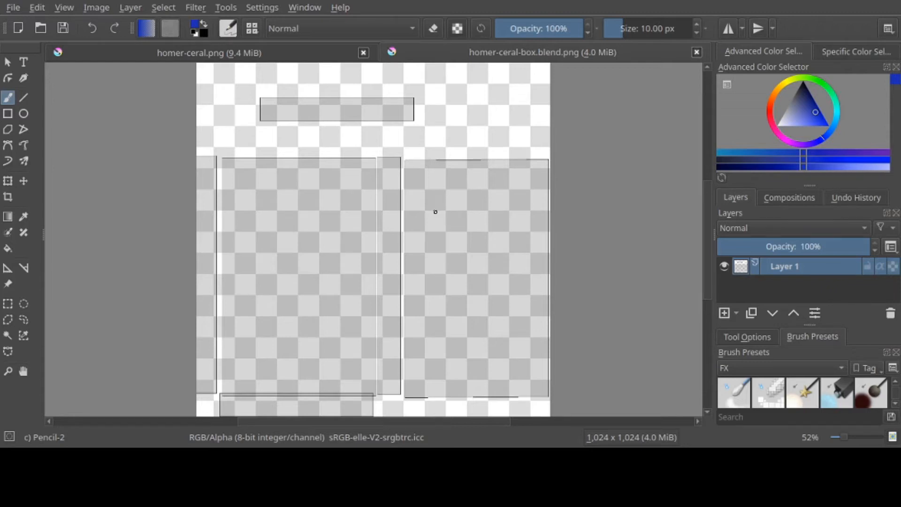
{"action": "left_click", "coordinate": [195, 52]}
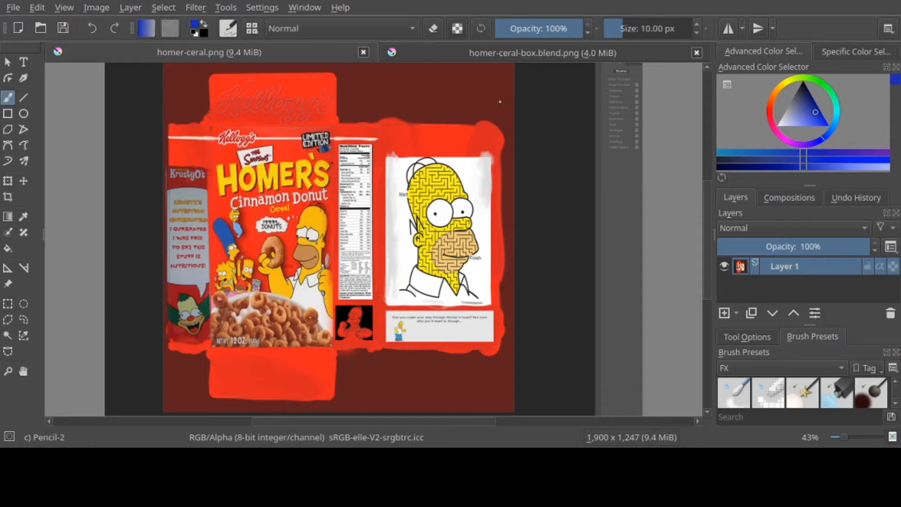
{"action": "left_click", "coordinate": [536, 54]}
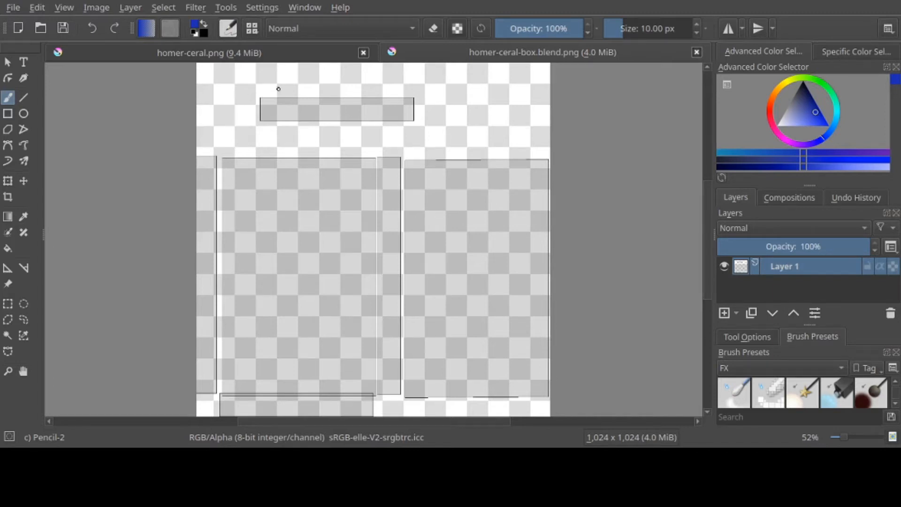
Step: Copy the embossed Kellogg's top flap from homer-ceral.png with a rectangular selection and paste it into the UV layout image
{"action": "left_click", "coordinate": [254, 57]}
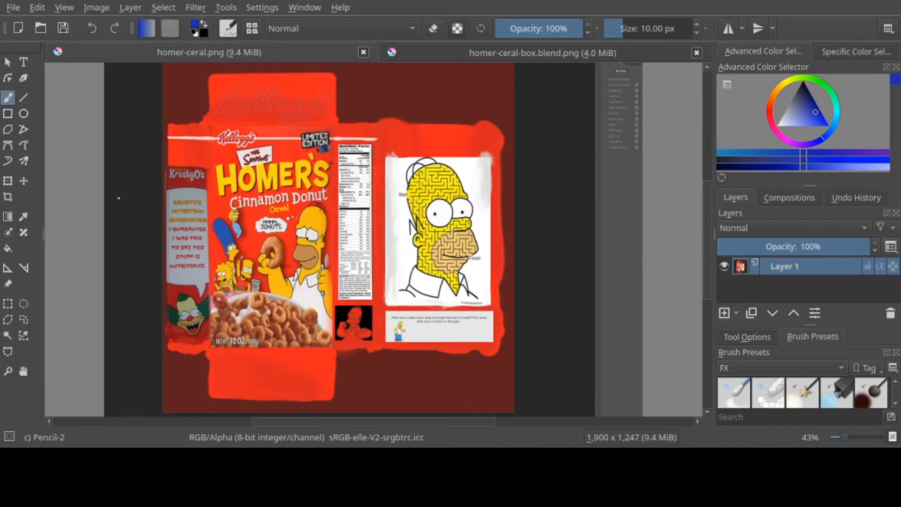
{"action": "left_click", "coordinate": [9, 304]}
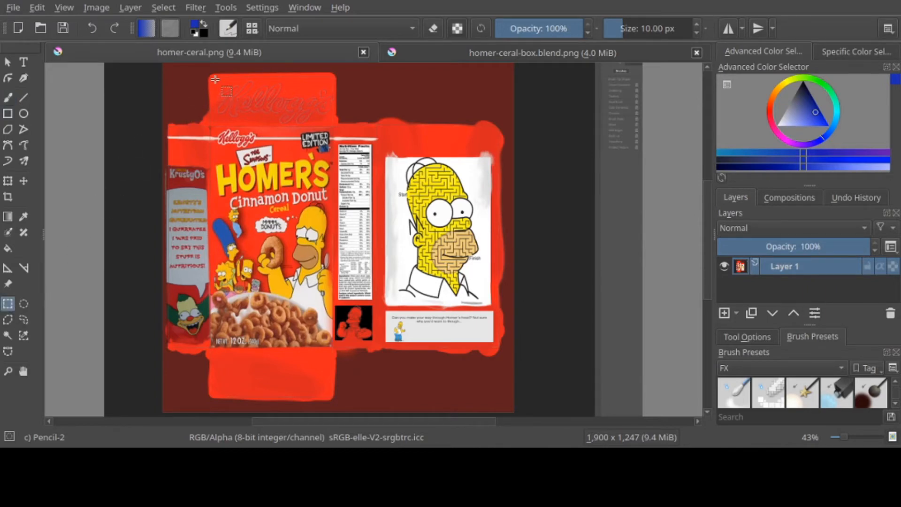
{"action": "left_click_drag", "start_coordinate": [215, 79], "coordinate": [336, 126]}
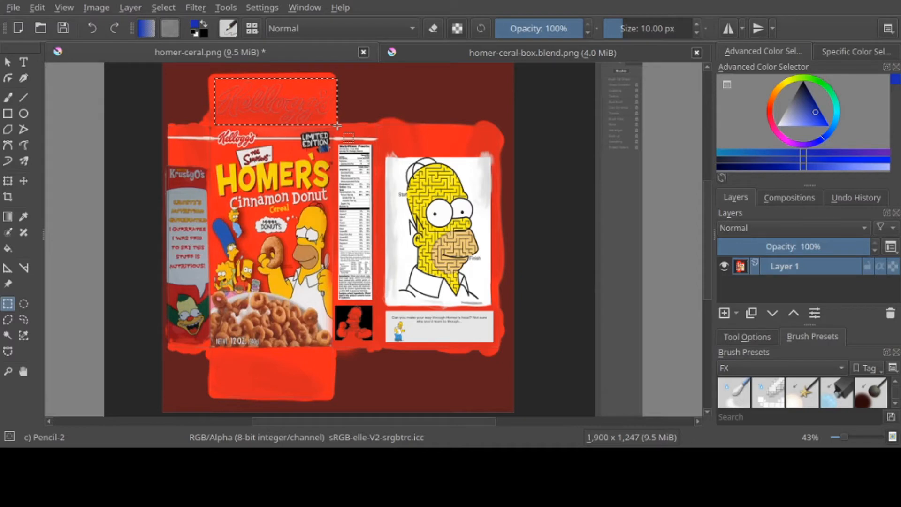
{"action": "left_click", "coordinate": [525, 55]}
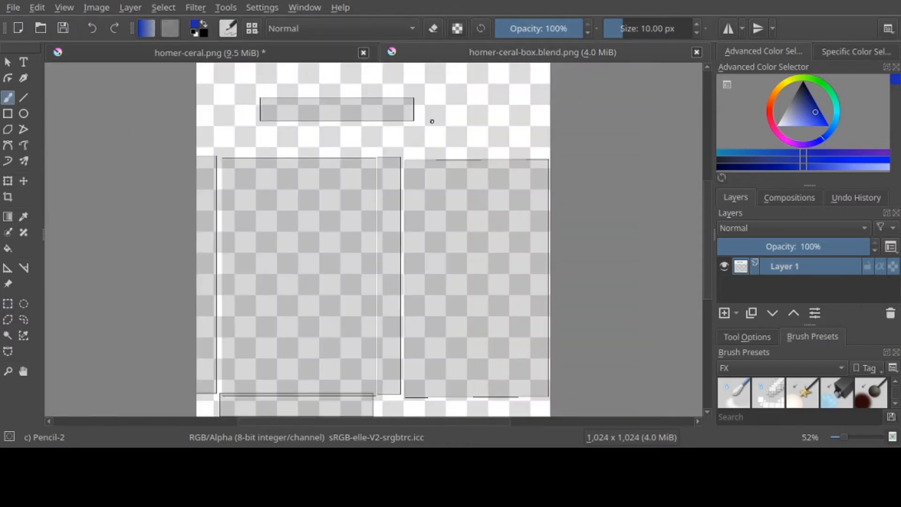
{"action": "key", "text": "ctrl+v"}
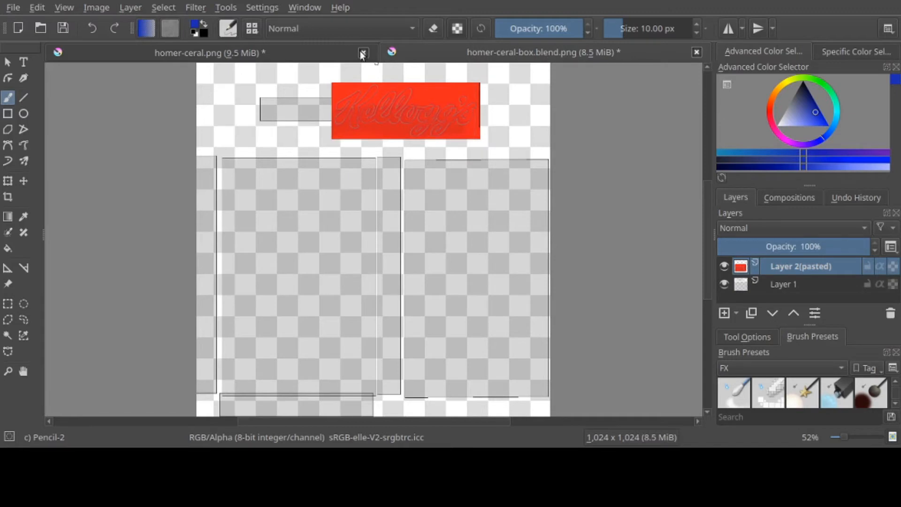
Step: Transform the pasted top flap to sit on the separate uppermost UV rectangle and squash its height to fit
{"action": "left_click", "coordinate": [9, 179]}
{"action": "left_click_drag", "start_coordinate": [457, 117], "coordinate": [416, 127]}
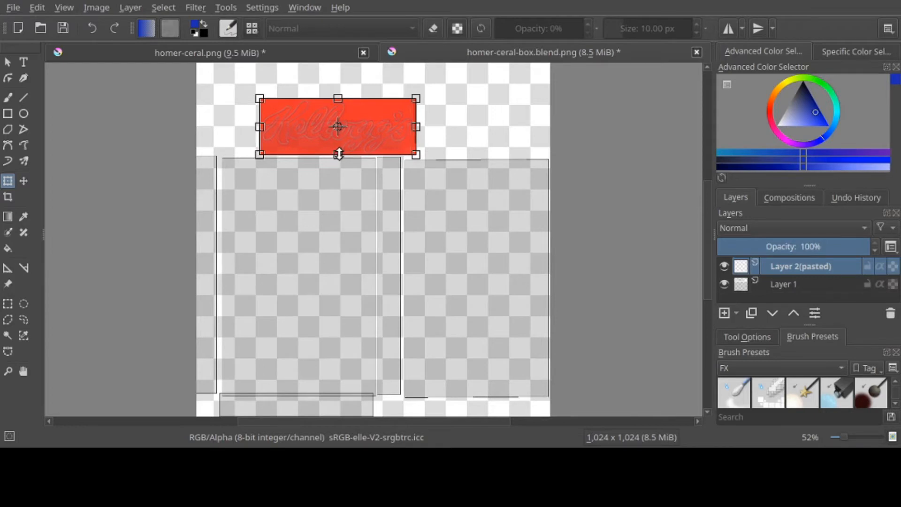
{"action": "left_click_drag", "start_coordinate": [338, 154], "coordinate": [342, 122]}
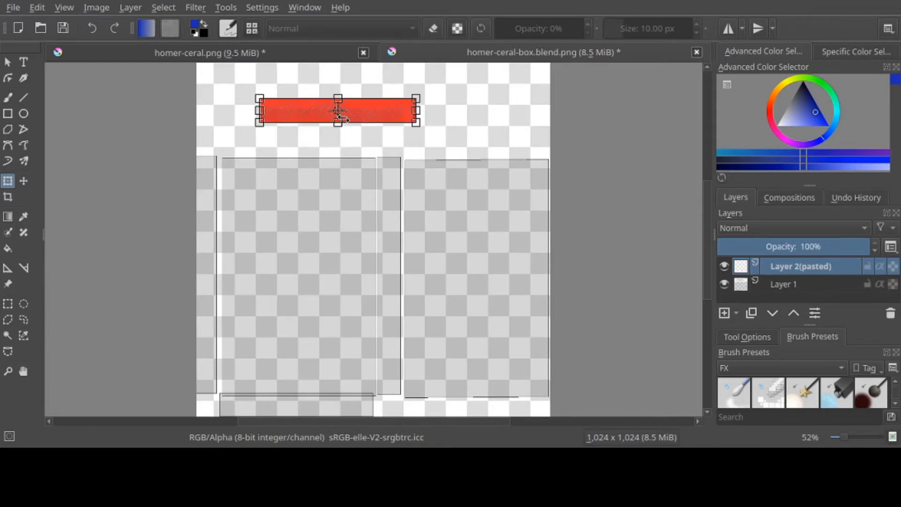
Step: Copy the Homer's Cinnamon Donut front panel from homer-ceral.png and paste it into the UV layout image
{"action": "left_click", "coordinate": [272, 57]}
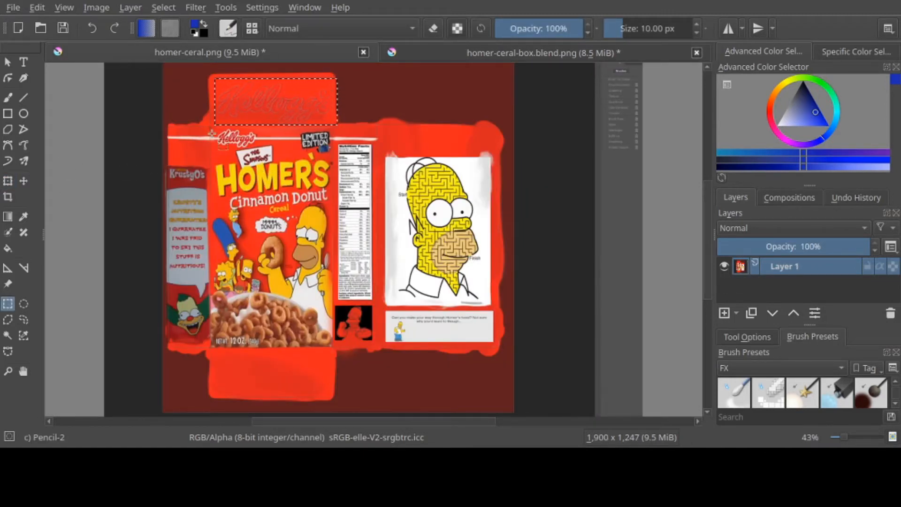
{"action": "left_click_drag", "start_coordinate": [210, 130], "coordinate": [334, 347]}
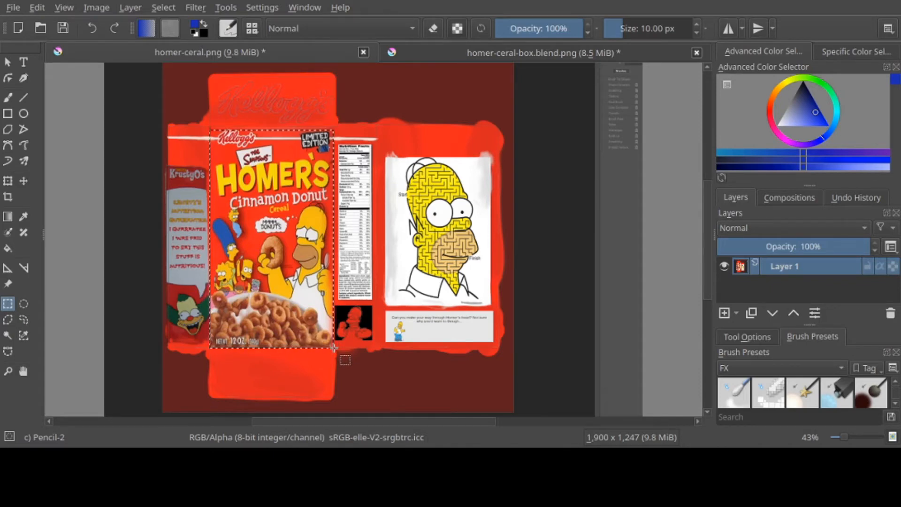
{"action": "left_click", "coordinate": [486, 55]}
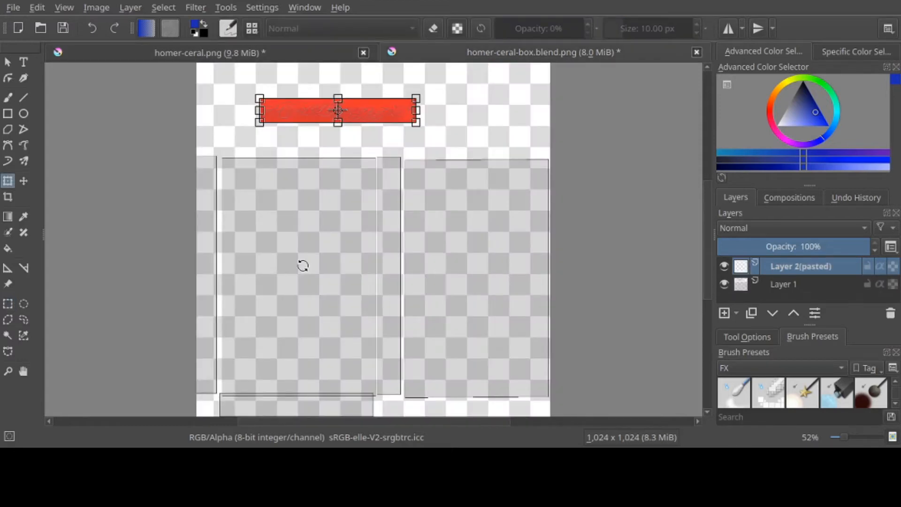
{"action": "key", "text": "ctrl+v"}
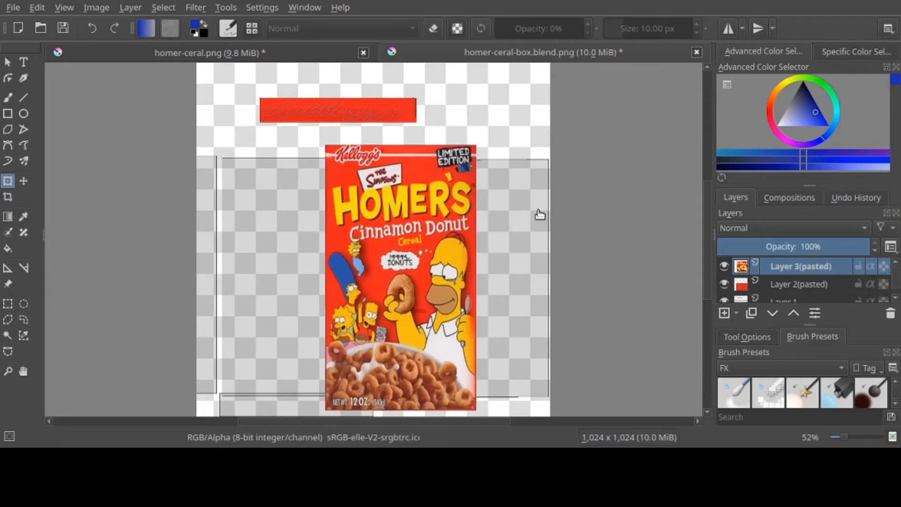
Step: Move the pasted front panel onto the front UV rectangle and resize it to that height, stretching it across the adjoining narrow side strip
{"action": "left_click_drag", "start_coordinate": [422, 252], "coordinate": [311, 251]}
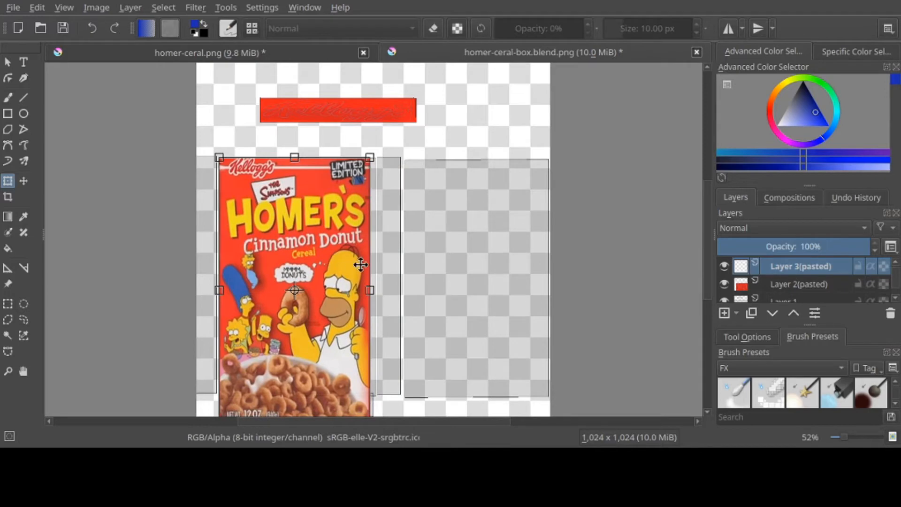
{"action": "scroll", "coordinate": [360, 241], "scroll_direction": "down", "scroll_amount": 2}
{"action": "scroll", "coordinate": [361, 241], "scroll_direction": "down", "scroll_amount": 1}
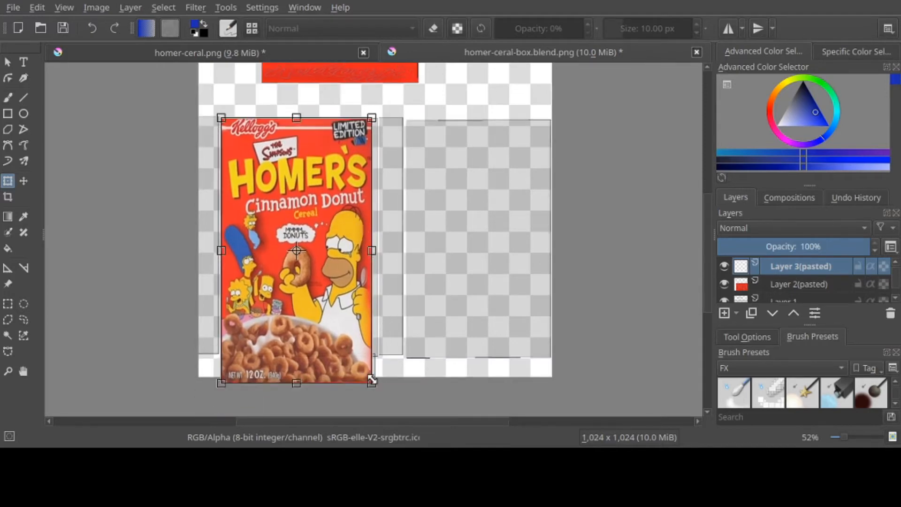
{"action": "left_click_drag", "start_coordinate": [373, 382], "coordinate": [403, 358]}
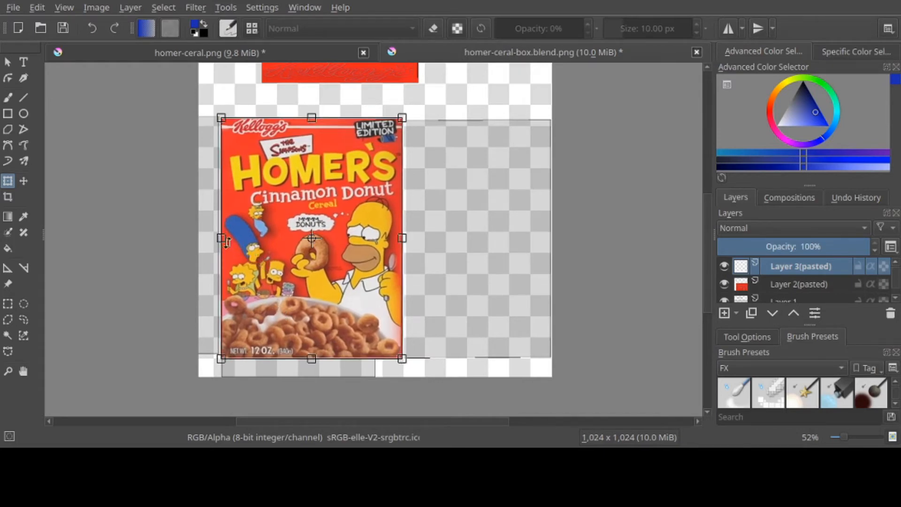
{"action": "left_click_drag", "start_coordinate": [221, 238], "coordinate": [219, 239]}
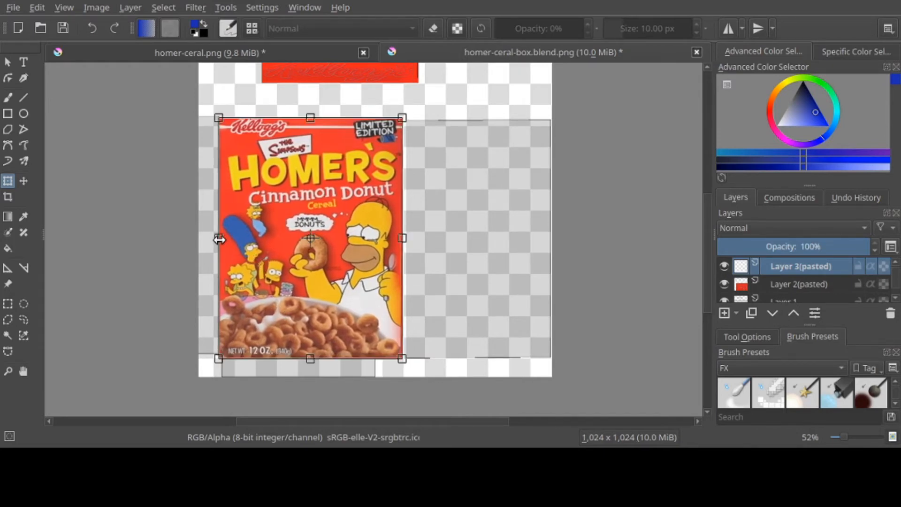
Step: Copy the Homer maze back panel, including its caption box, from homer-ceral.png and paste it into the UV layout image
{"action": "left_click", "coordinate": [188, 56]}
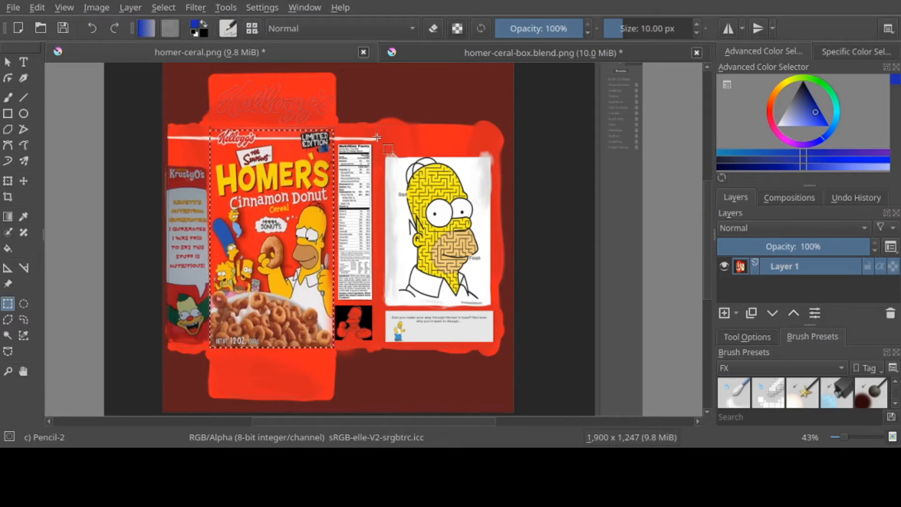
{"action": "left_click_drag", "start_coordinate": [372, 130], "coordinate": [451, 265]}
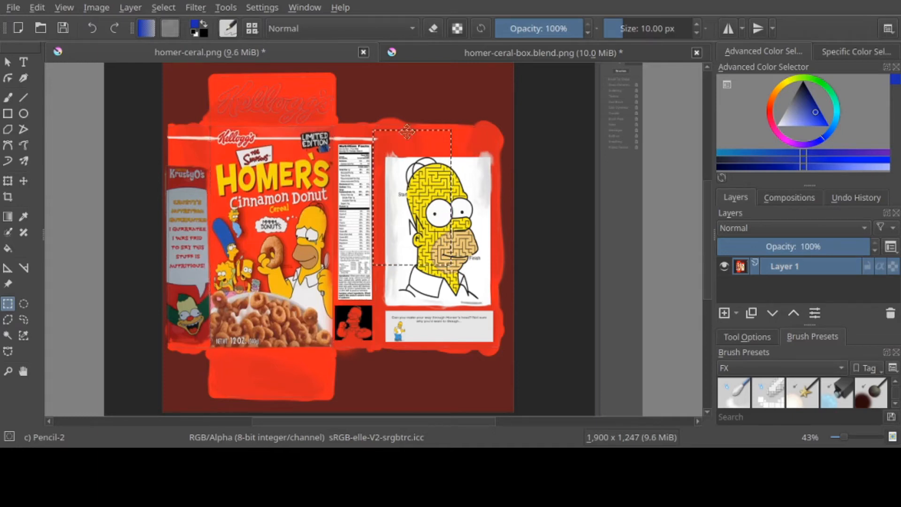
{"action": "left_click", "coordinate": [381, 132]}
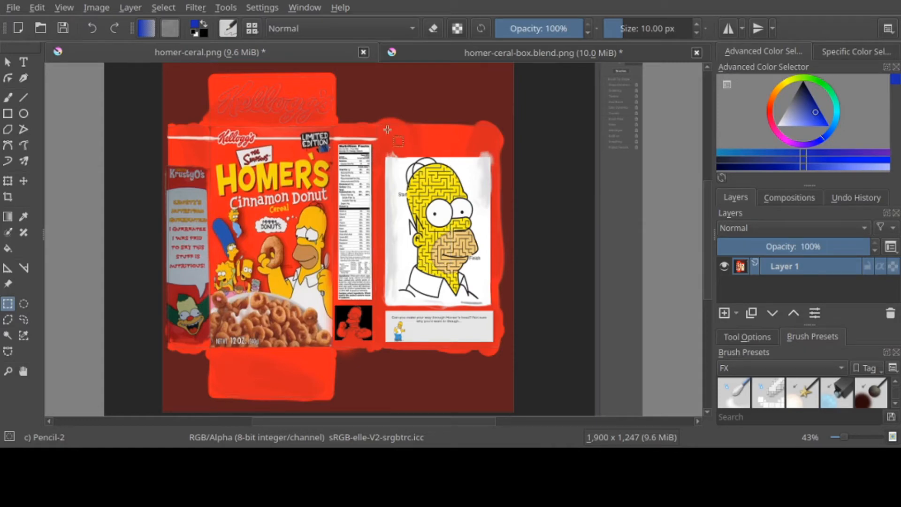
{"action": "left_click_drag", "start_coordinate": [380, 136], "coordinate": [497, 345]}
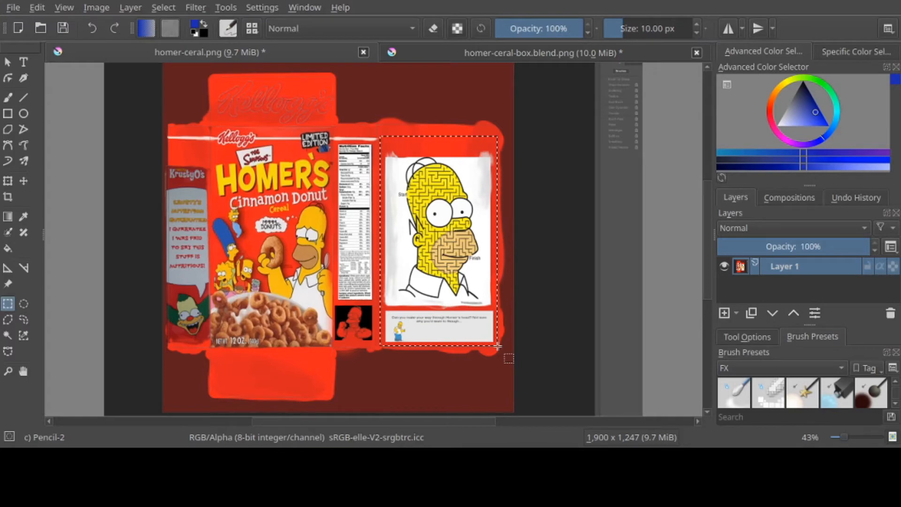
{"action": "left_click", "coordinate": [489, 53]}
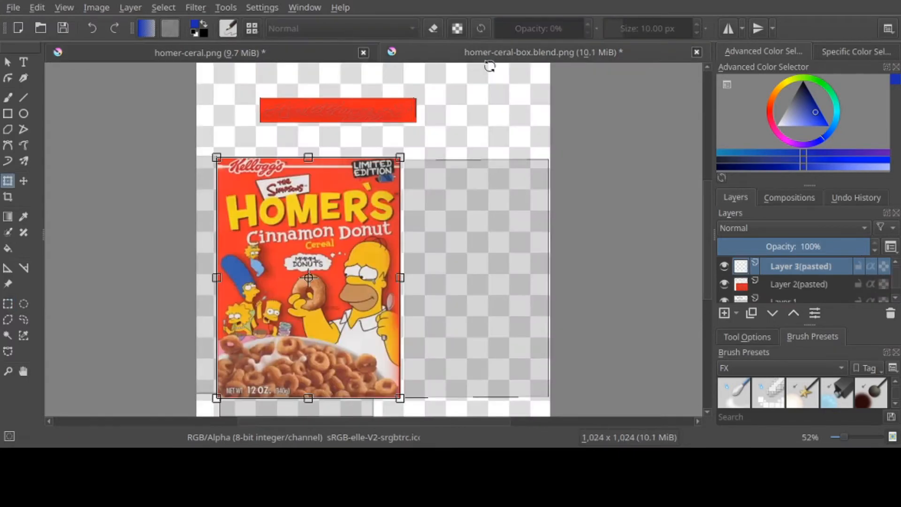
{"action": "key", "text": "ctrl+v"}
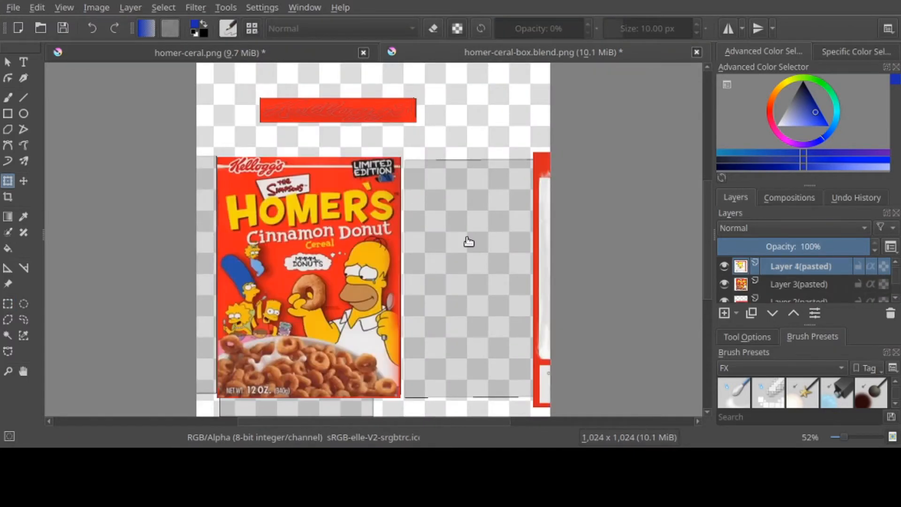
Step: Move the pasted maze panel onto the back UV rectangle and shorten it to the rectangle's lower edge
{"action": "left_click", "coordinate": [546, 231]}
{"action": "left_click_drag", "start_coordinate": [546, 231], "coordinate": [421, 235]}
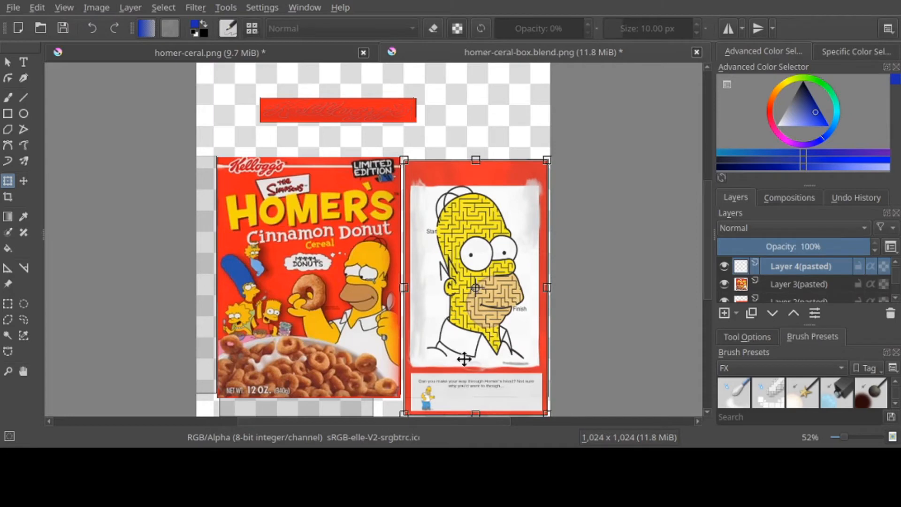
{"action": "mouse_move", "coordinate": [472, 412]}
{"action": "left_mouse_down"}
{"action": "mouse_move", "coordinate": [471, 365]}
{"action": "mouse_move", "coordinate": [472, 398]}
{"action": "left_mouse_up"}
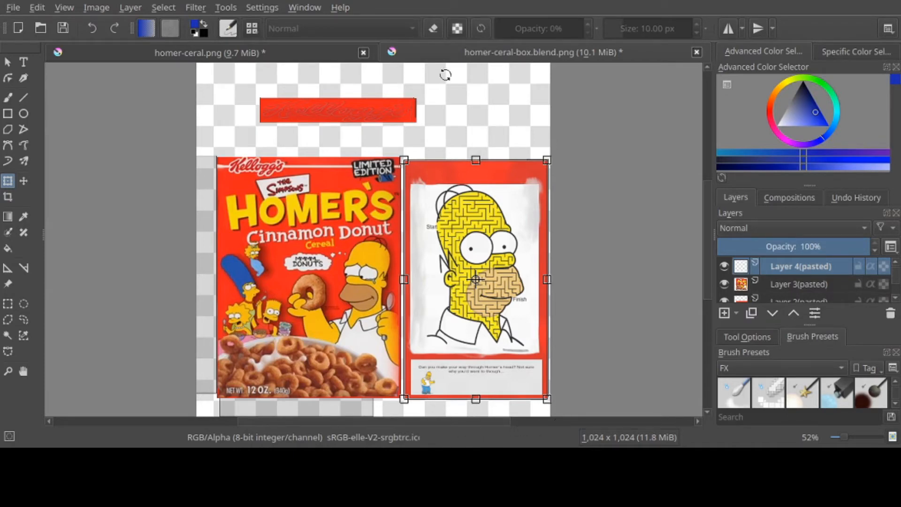
Step: Copy the narrow KrustyO's side panel from homer-ceral.png and paste it into the UV layout image
{"action": "left_click", "coordinate": [300, 53]}
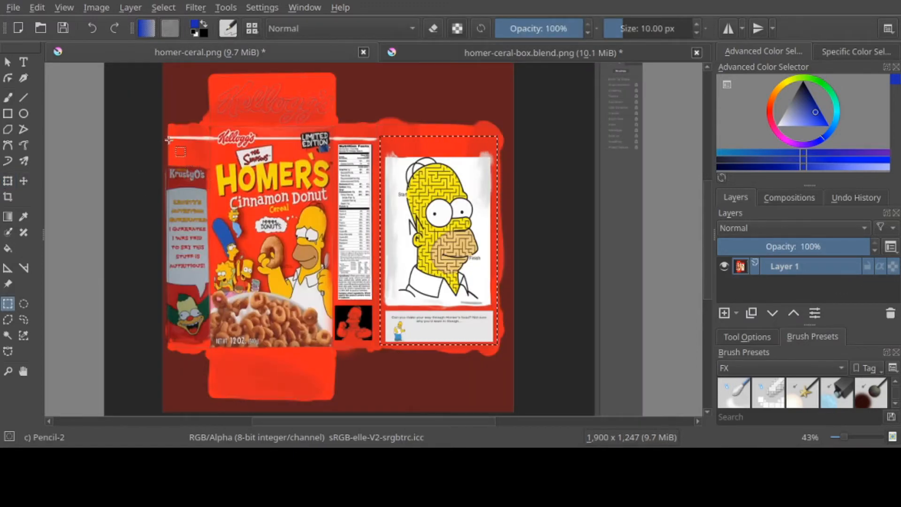
{"action": "left_click_drag", "start_coordinate": [168, 139], "coordinate": [208, 346]}
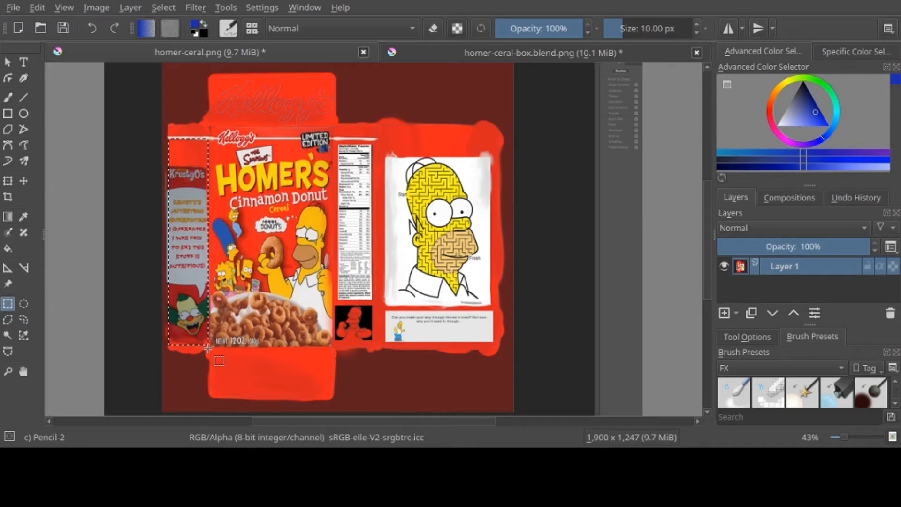
{"action": "left_click", "coordinate": [491, 59]}
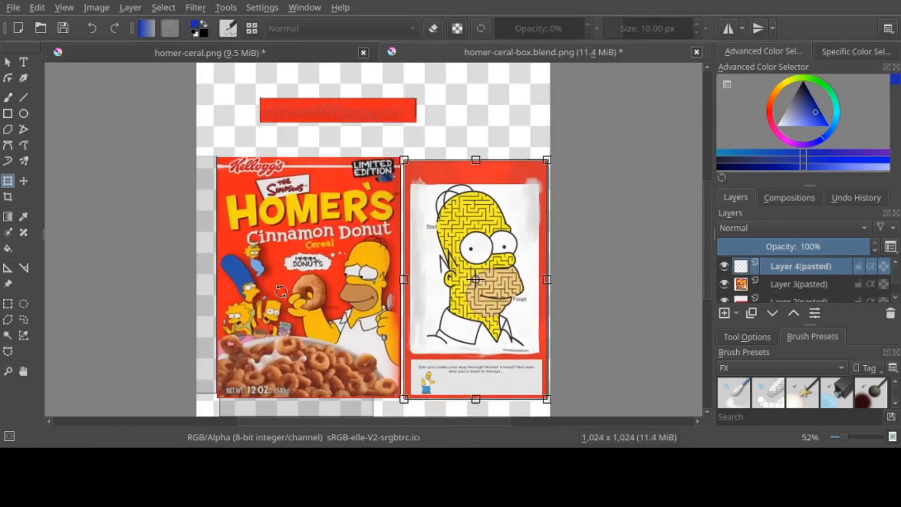
{"action": "key", "text": "ctrl+v"}
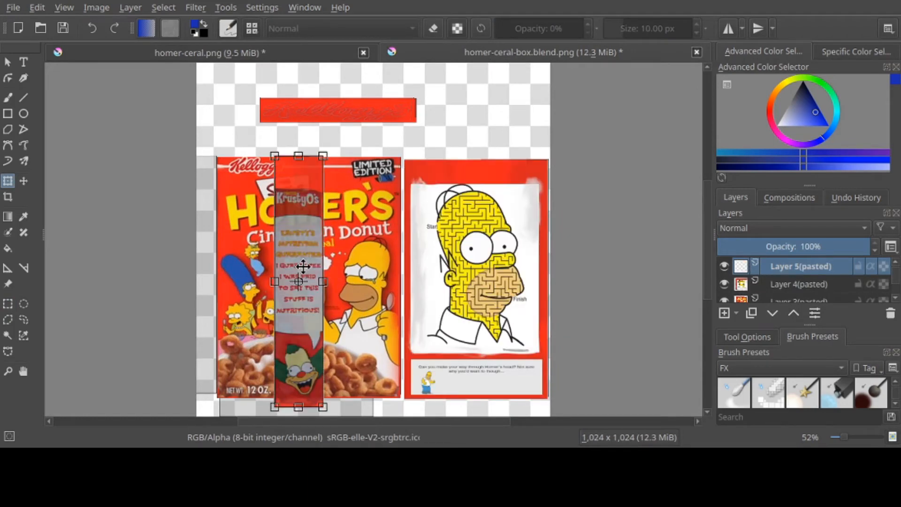
Step: Move the pasted KrustyO's panel onto the side strip beside the front panel, narrowing and shortening it to fit
{"action": "left_click_drag", "start_coordinate": [297, 263], "coordinate": [229, 266]}
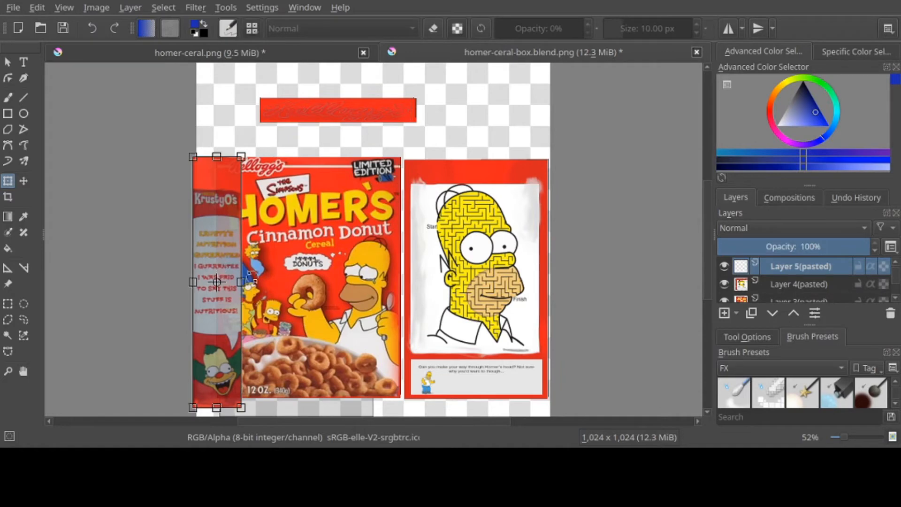
{"action": "left_click_drag", "start_coordinate": [241, 281], "coordinate": [215, 285]}
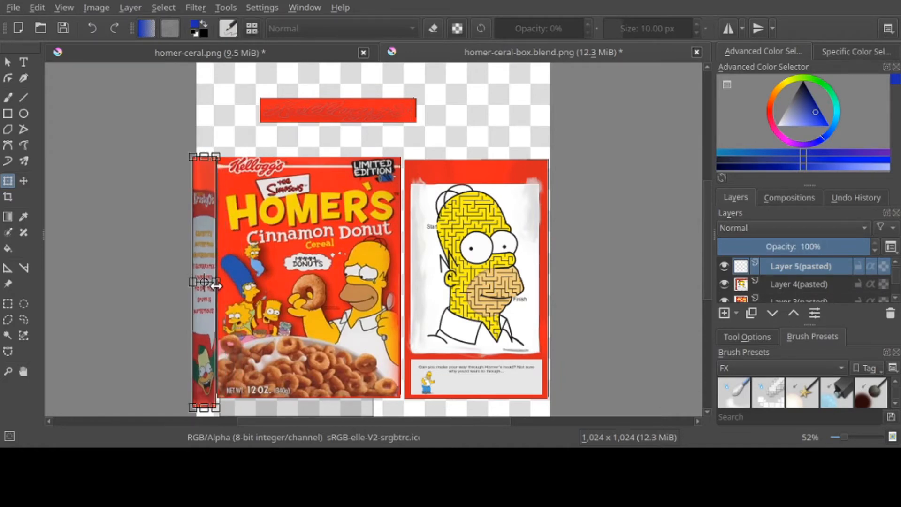
{"action": "left_click_drag", "start_coordinate": [202, 407], "coordinate": [202, 393]}
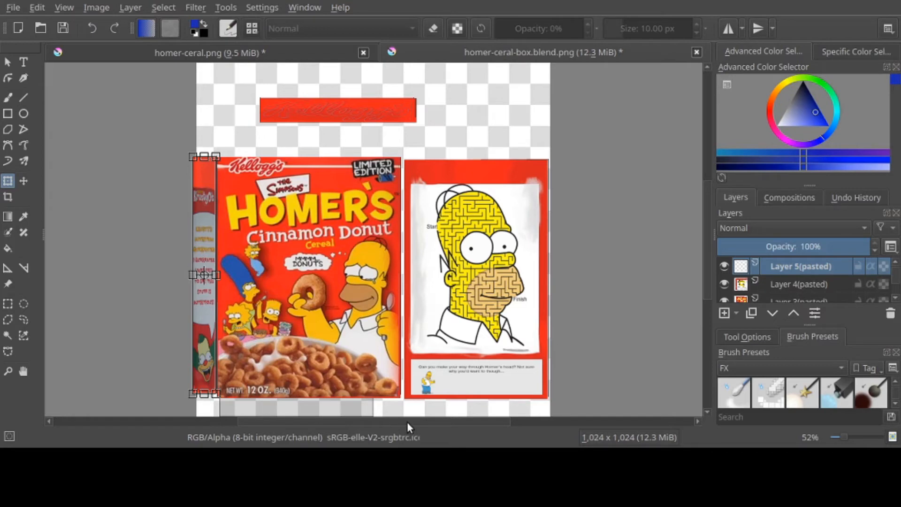
Step: Hide and reshow the pasted layers and Layer 1 in turn to check which part of the texture each one holds
{"action": "left_click", "coordinate": [816, 284]}
{"action": "left_click", "coordinate": [722, 284]}
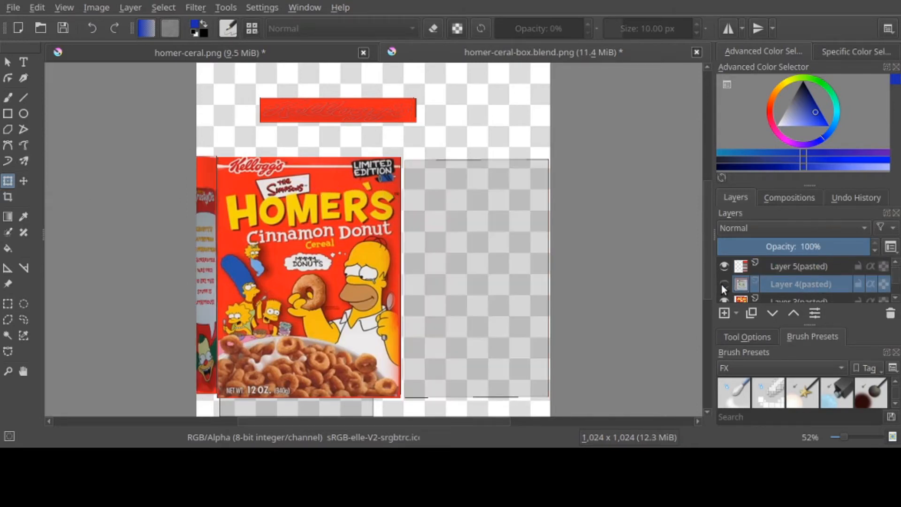
{"action": "left_click", "coordinate": [722, 284]}
{"action": "left_click", "coordinate": [722, 285]}
{"action": "left_click", "coordinate": [725, 284]}
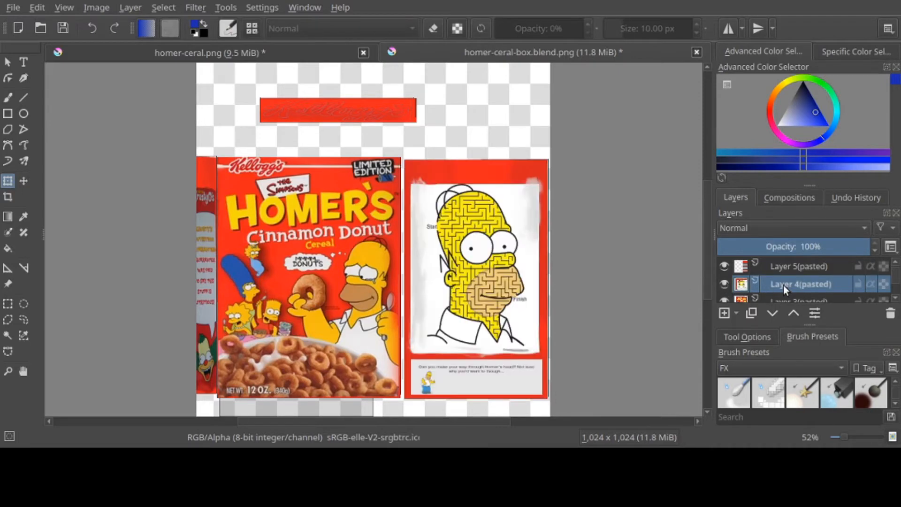
{"action": "scroll", "coordinate": [783, 286], "scroll_direction": "down", "scroll_amount": 2}
{"action": "left_click", "coordinate": [722, 277]}
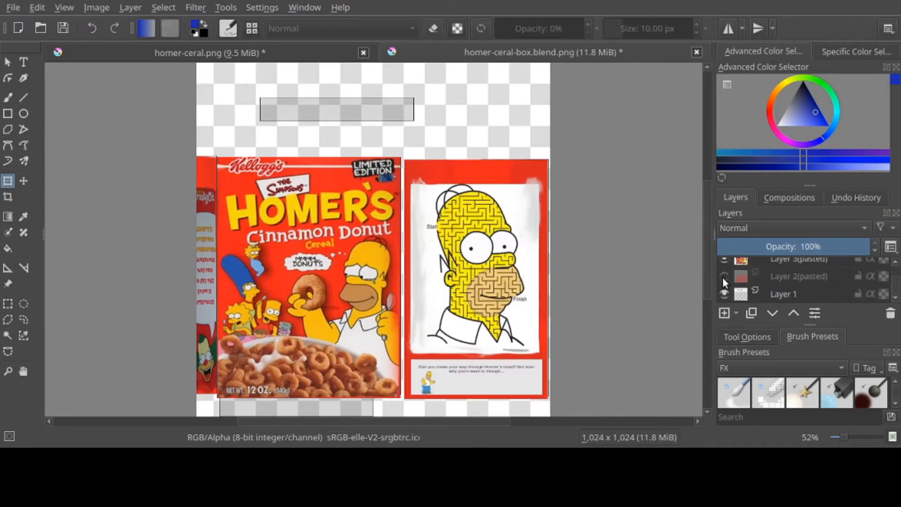
{"action": "left_click", "coordinate": [722, 278]}
{"action": "left_click", "coordinate": [724, 294]}
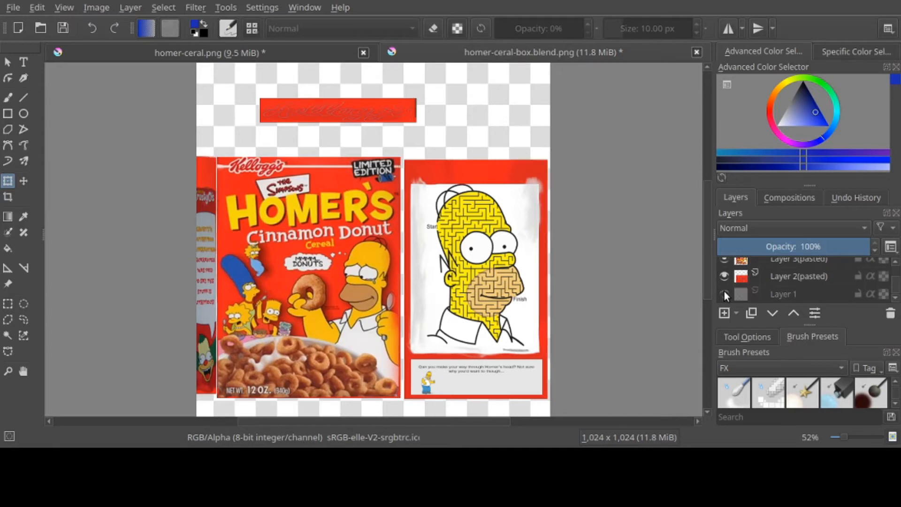
{"action": "left_click", "coordinate": [724, 294]}
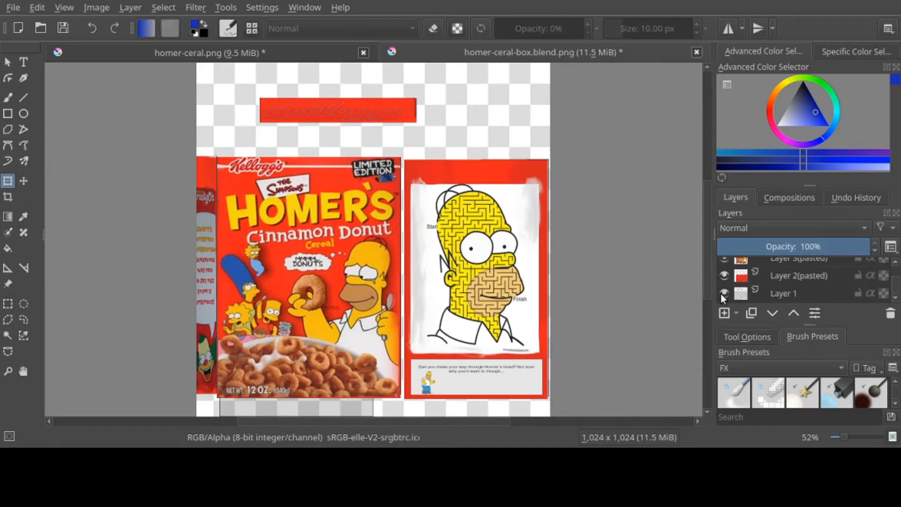
{"action": "left_click", "coordinate": [724, 293]}
{"action": "left_click", "coordinate": [724, 294]}
{"action": "scroll", "coordinate": [723, 296], "scroll_direction": "up", "scroll_amount": 2}
{"action": "scroll", "coordinate": [722, 292], "scroll_direction": "down", "scroll_amount": 2}
{"action": "left_click", "coordinate": [725, 277]}
{"action": "left_click", "coordinate": [725, 276]}
{"action": "scroll", "coordinate": [725, 277], "scroll_direction": "up", "scroll_amount": 2}
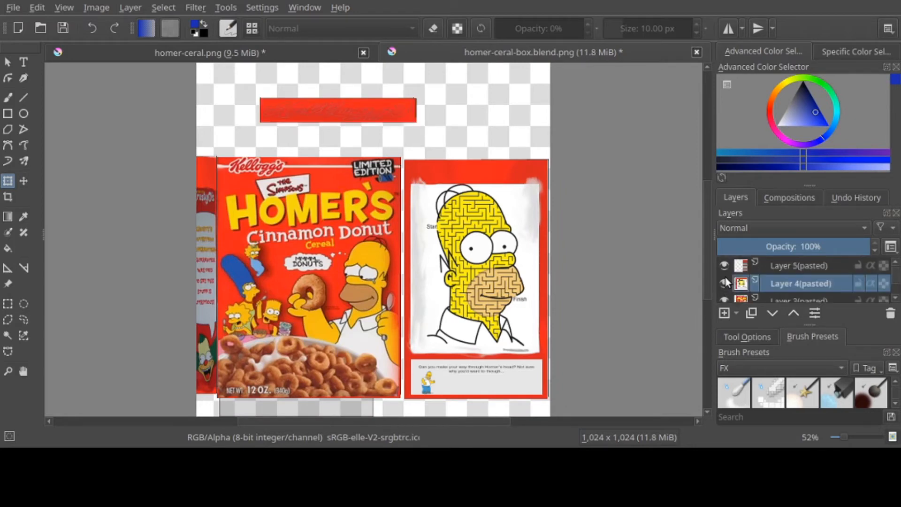
{"action": "left_click", "coordinate": [725, 276]}
{"action": "left_click", "coordinate": [725, 271]}
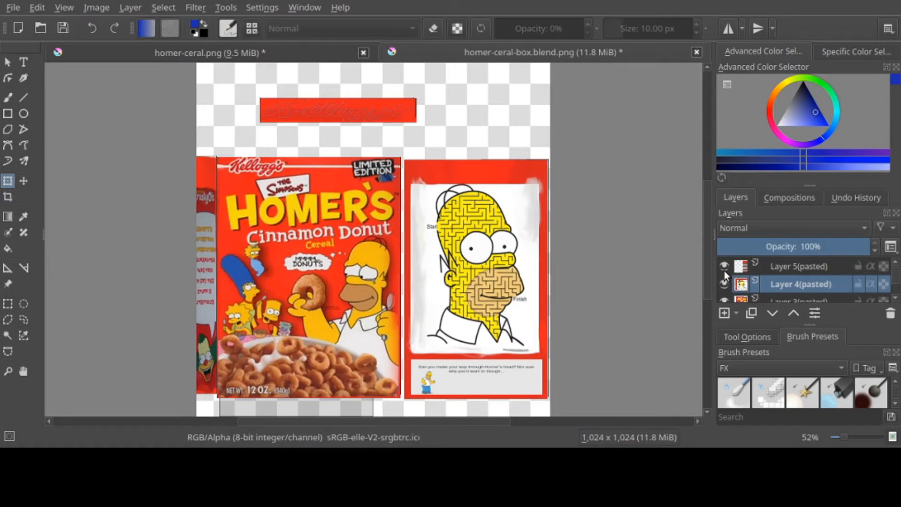
{"action": "left_click", "coordinate": [724, 271]}
{"action": "left_click", "coordinate": [723, 270]}
Step: Hide and reshow Layer 1 to compare the pasted panels with the UV layout outlines
{"action": "left_click", "coordinate": [334, 227]}
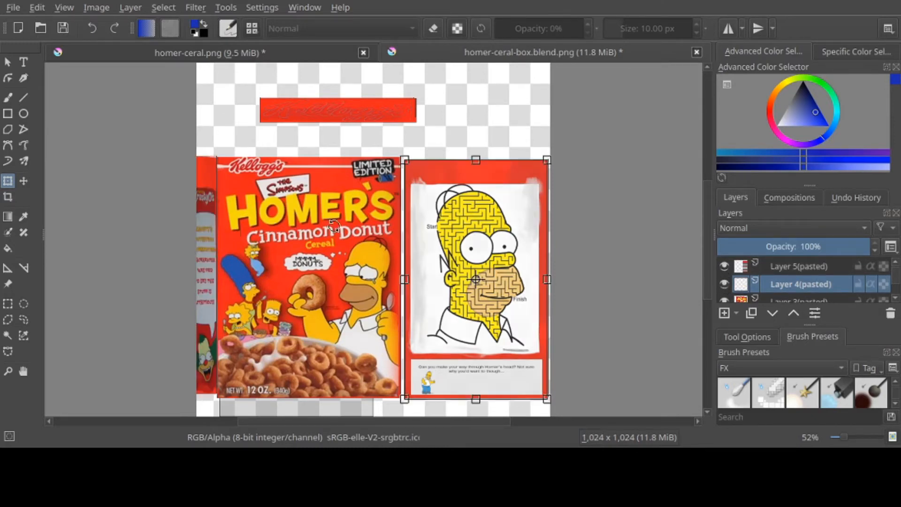
{"action": "scroll", "coordinate": [732, 291], "scroll_direction": "down", "scroll_amount": 2}
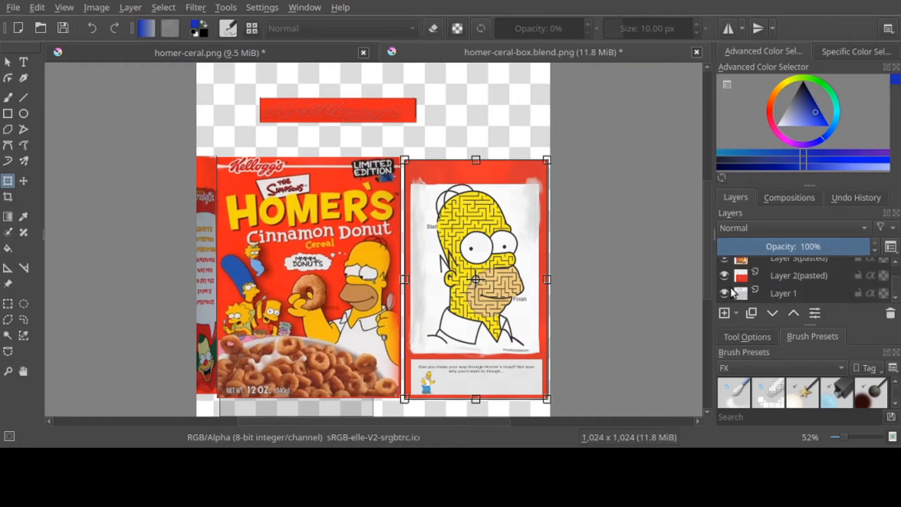
{"action": "left_click", "coordinate": [725, 294]}
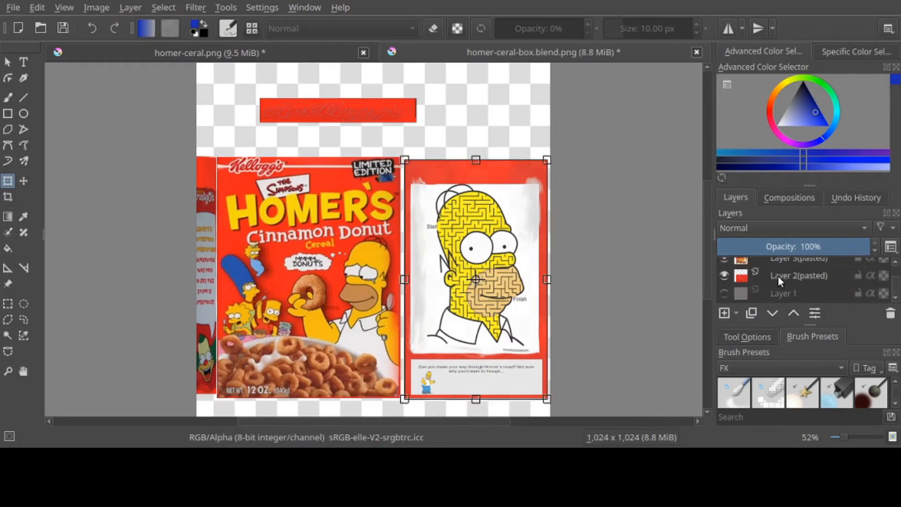
{"action": "left_click", "coordinate": [725, 294]}
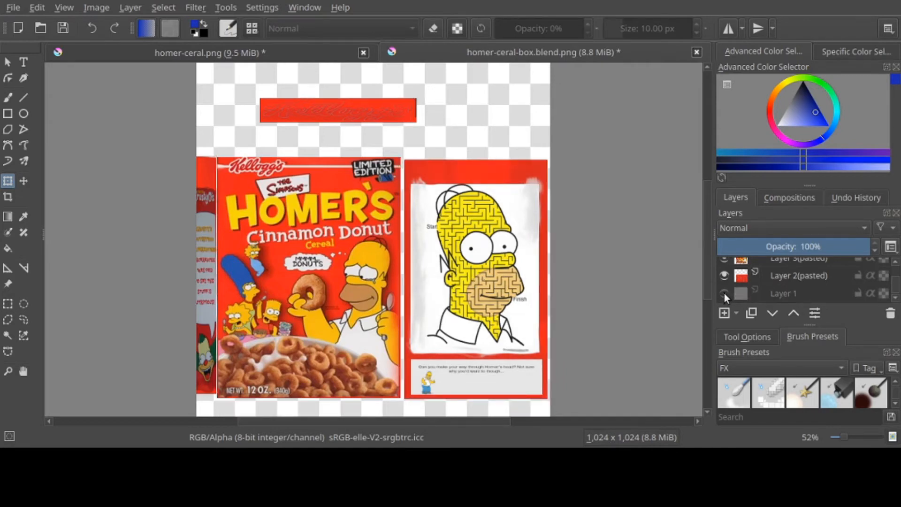
{"action": "left_click", "coordinate": [725, 294]}
{"action": "left_click", "coordinate": [723, 294]}
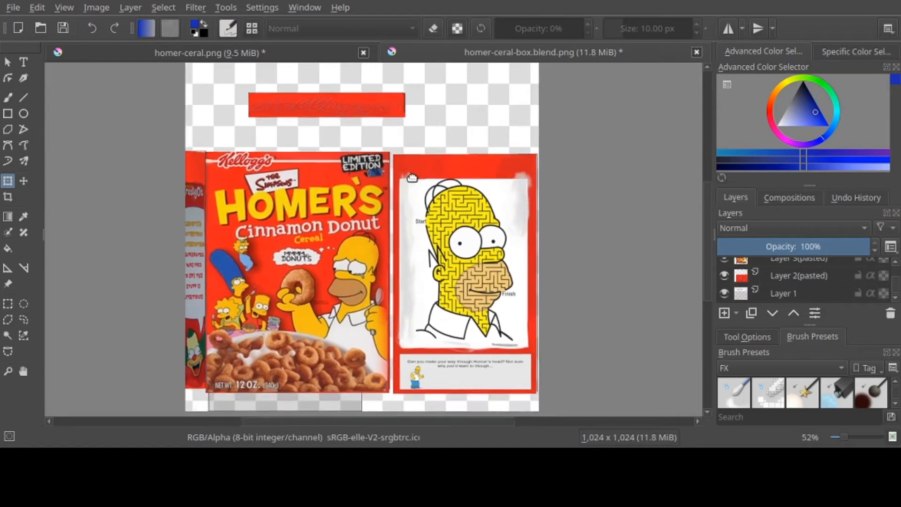
{"action": "left_click_drag", "start_coordinate": [423, 182], "coordinate": [440, 168]}
{"action": "left_click", "coordinate": [409, 194]}
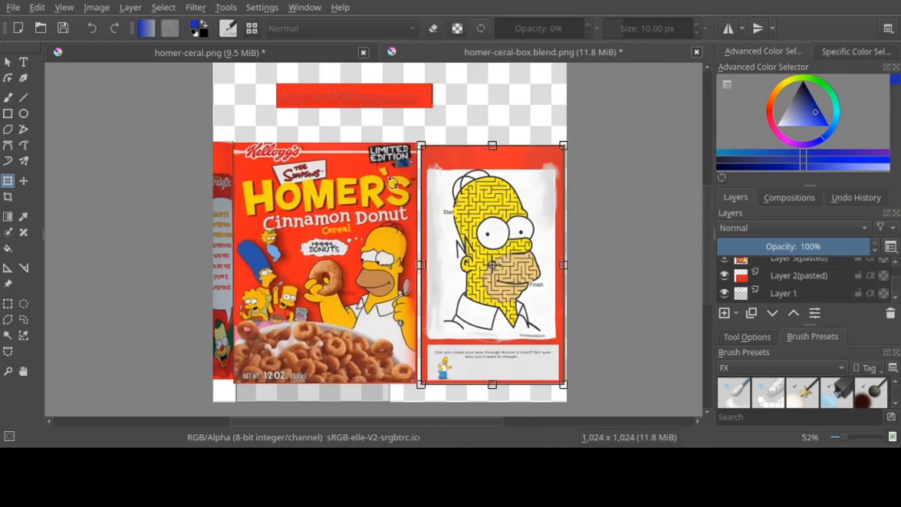
Step: Copy a plain red strip from the lower flap in homer-ceral.png and paste it into the UV layout image
{"action": "left_click", "coordinate": [292, 46]}
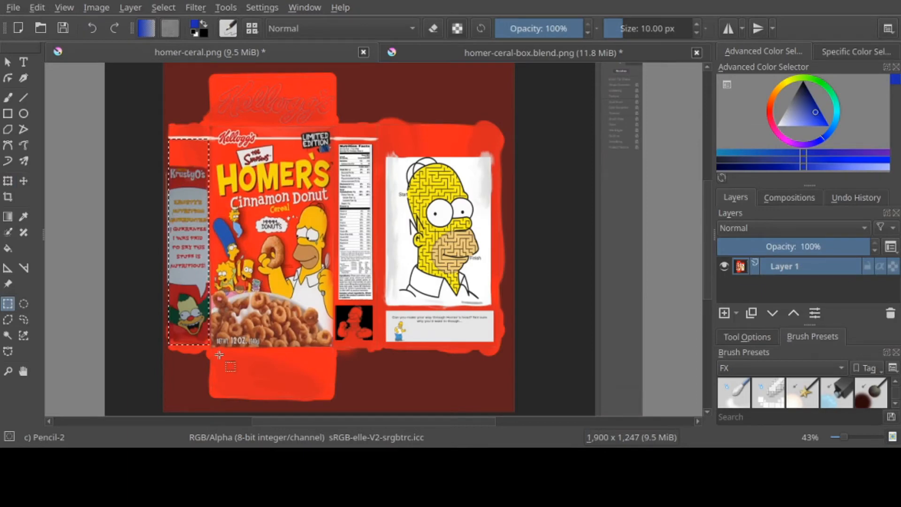
{"action": "left_click_drag", "start_coordinate": [216, 354], "coordinate": [331, 379]}
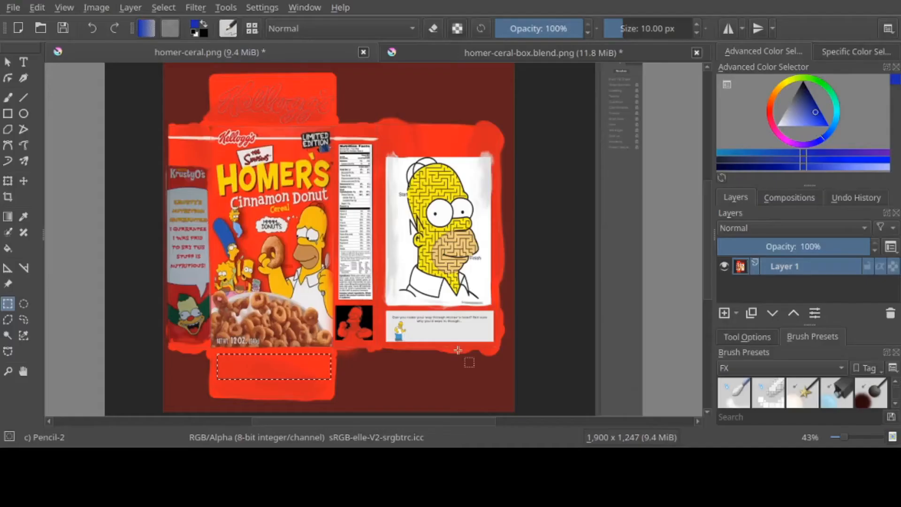
{"action": "left_click", "coordinate": [515, 58]}
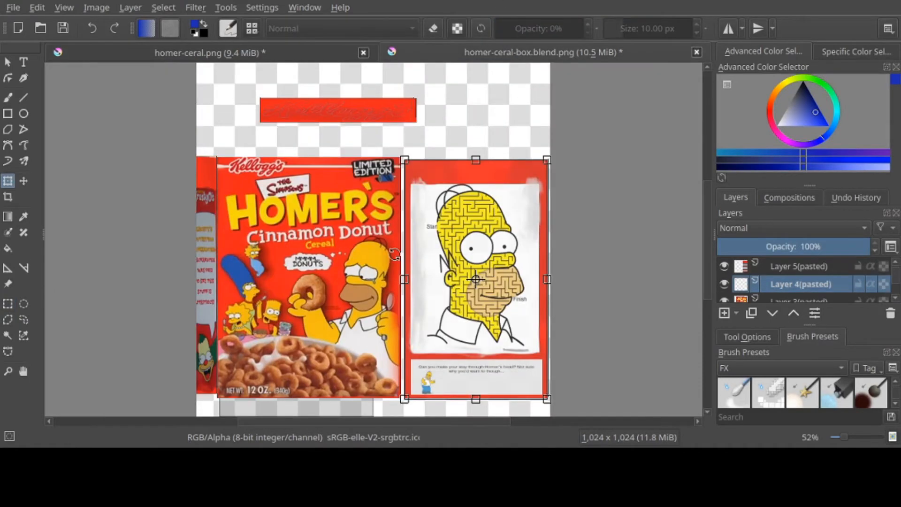
{"action": "key", "text": "ctrl+v"}
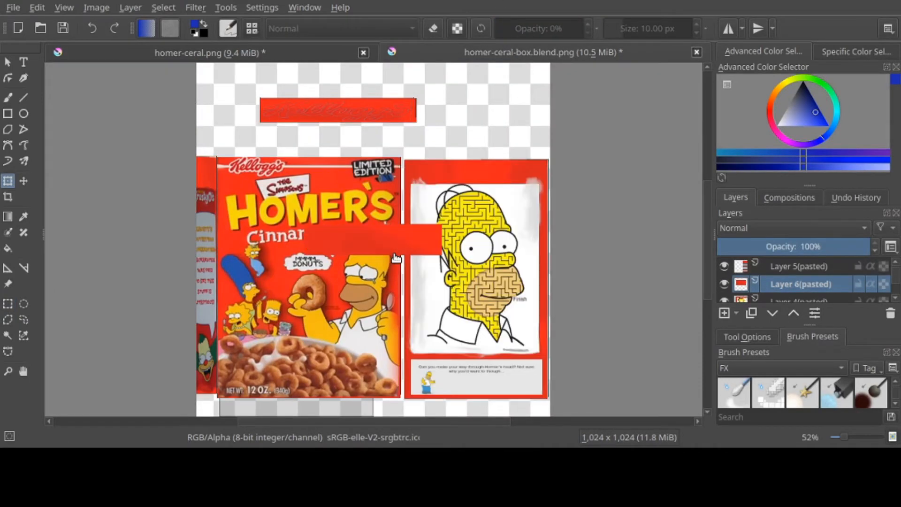
Step: Move the pasted red strip onto the UV rectangle below the front panel, shortening and widening it to fit
{"action": "left_click_drag", "start_coordinate": [394, 249], "coordinate": [310, 403]}
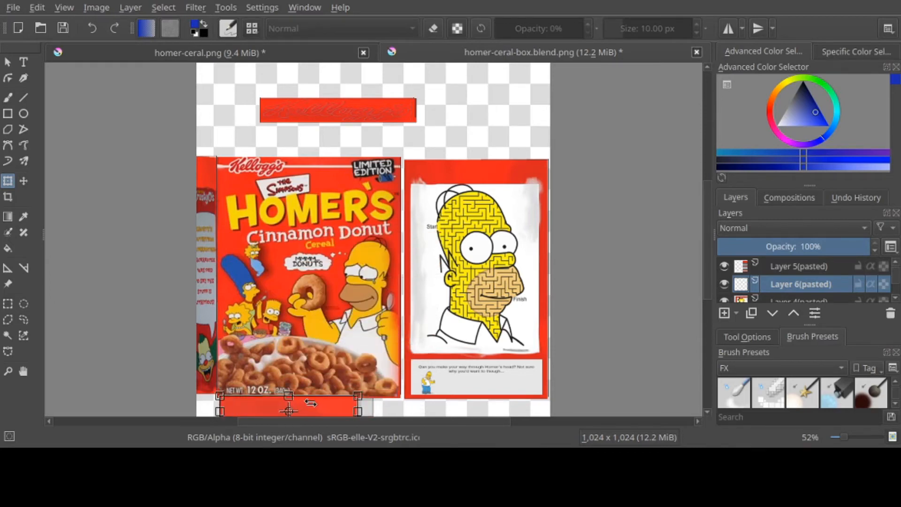
{"action": "scroll", "coordinate": [311, 403], "scroll_direction": "down", "scroll_amount": 2}
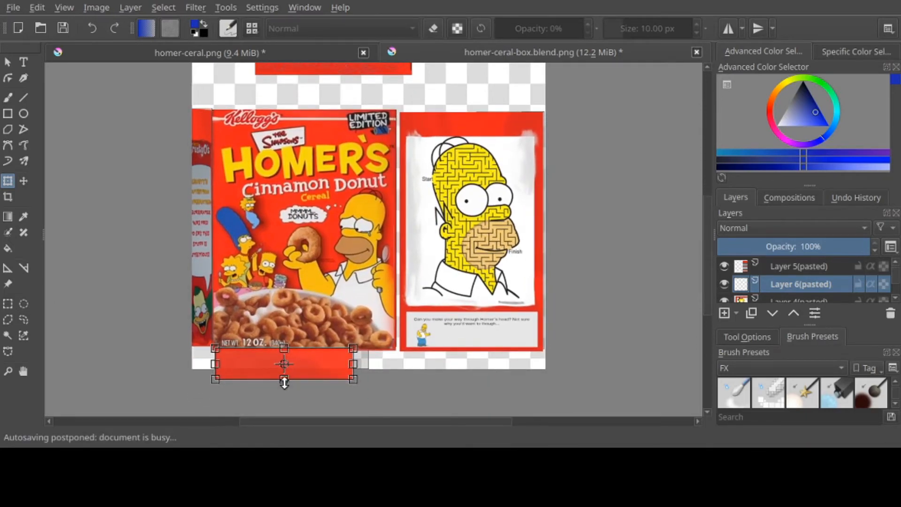
{"action": "left_click_drag", "start_coordinate": [284, 383], "coordinate": [285, 369]}
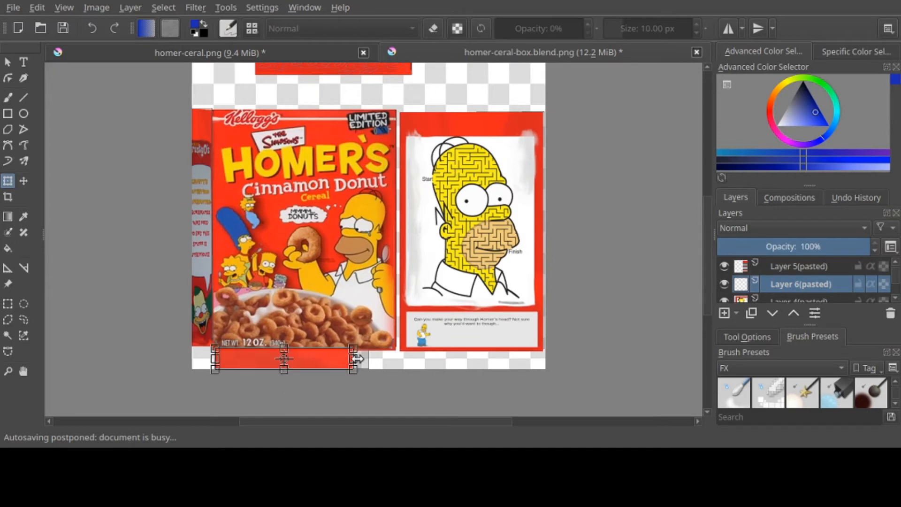
{"action": "left_click_drag", "start_coordinate": [357, 358], "coordinate": [369, 359]}
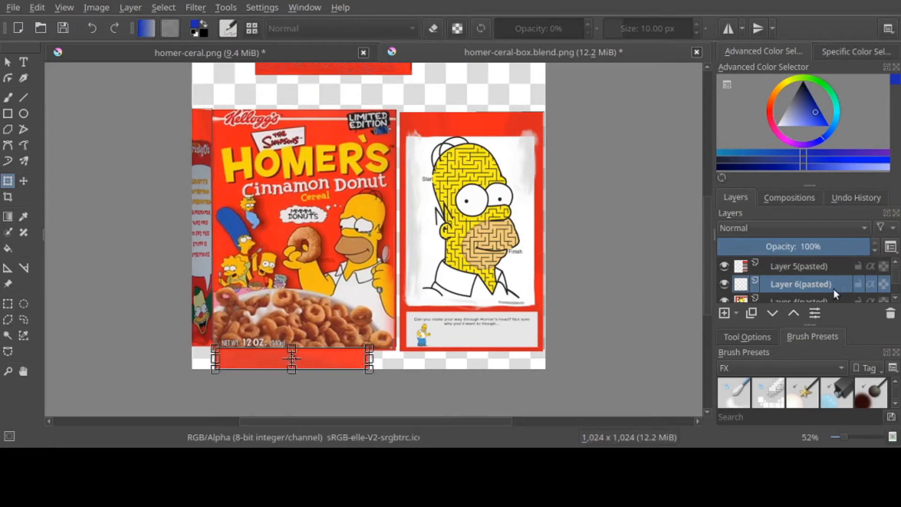
{"action": "scroll", "coordinate": [833, 288], "scroll_direction": "down", "scroll_amount": 3}
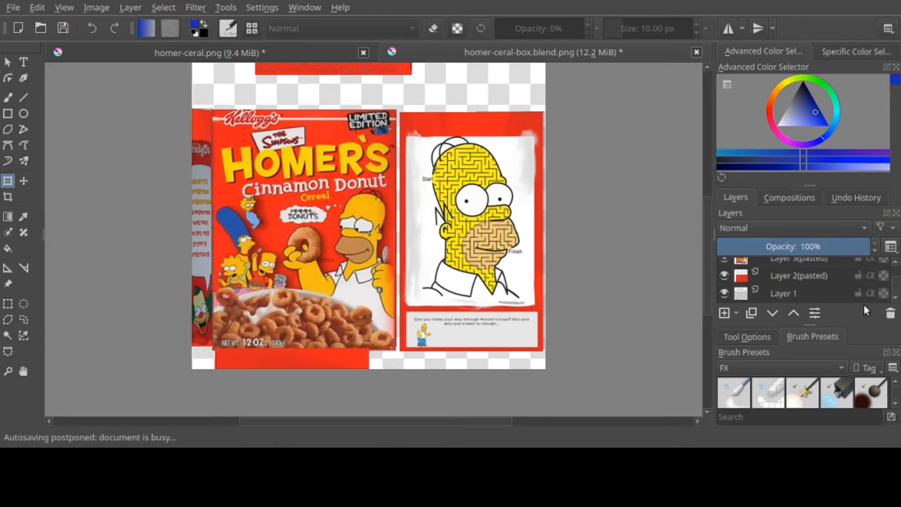
{"action": "left_click", "coordinate": [890, 313]}
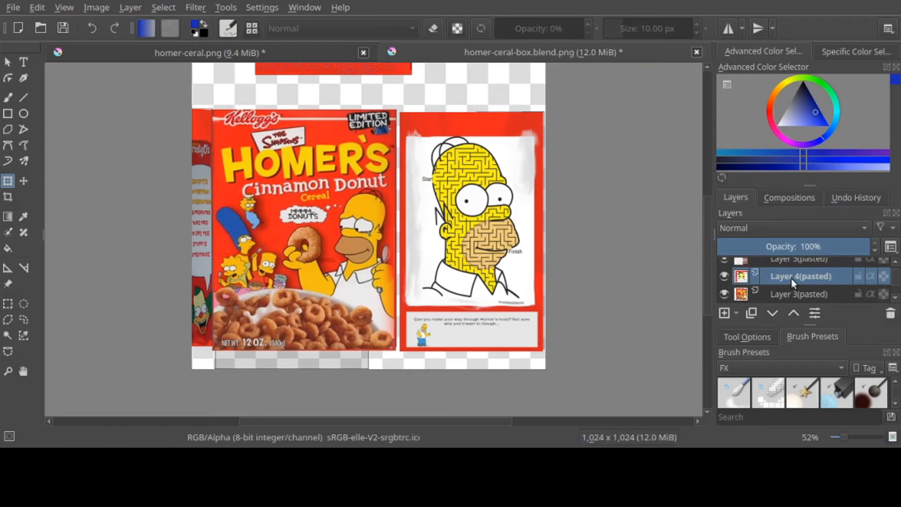
{"action": "key", "text": "ctrl+z"}
Step: Toggle the visibility of the UV layout layer, Layer 1, and try deleting that layer
{"action": "scroll", "coordinate": [800, 293], "scroll_direction": "down", "scroll_amount": 2}
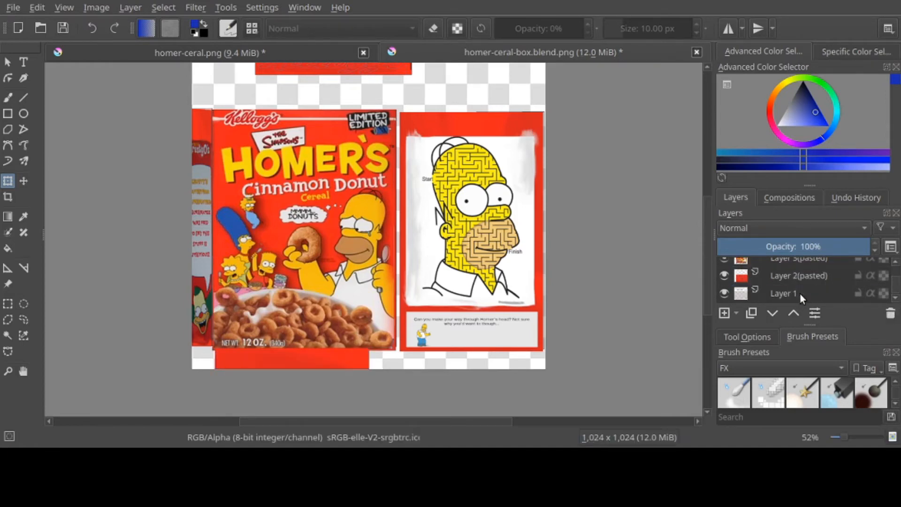
{"action": "left_click", "coordinate": [723, 293]}
{"action": "left_click", "coordinate": [722, 293]}
{"action": "left_click", "coordinate": [774, 291]}
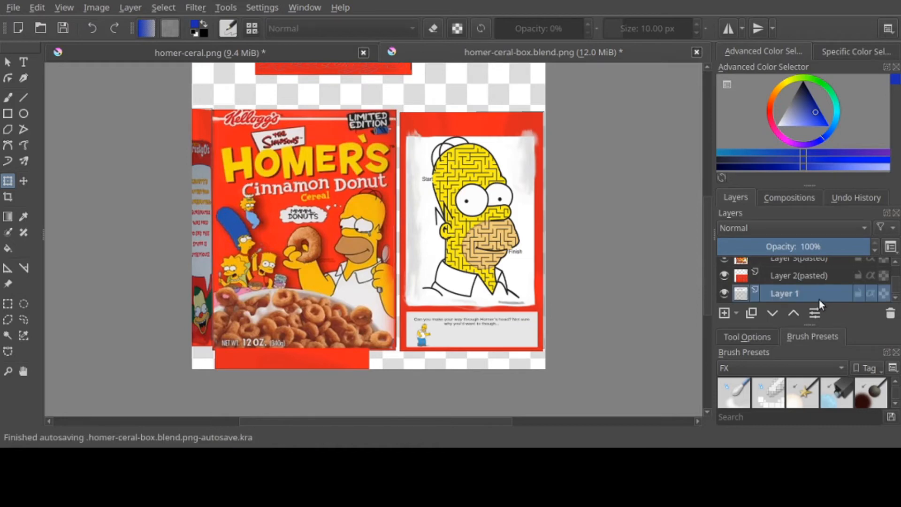
{"action": "left_click", "coordinate": [890, 313]}
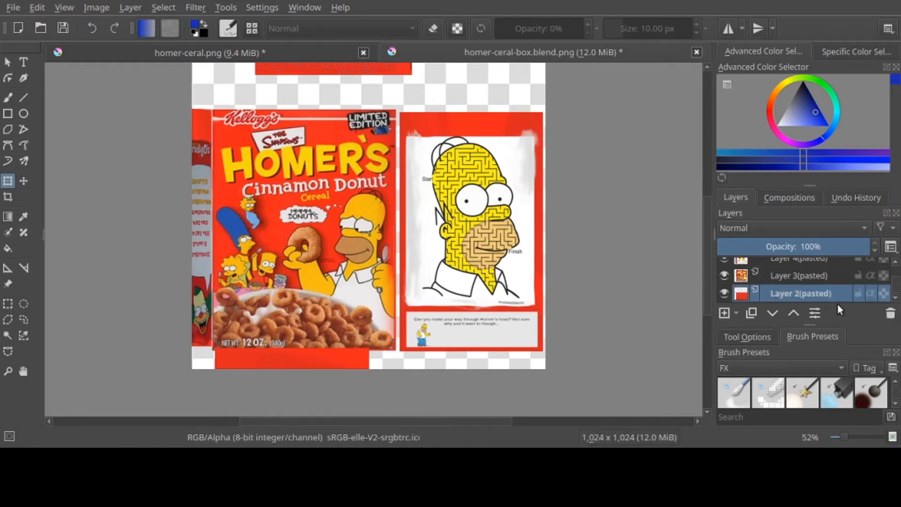
{"action": "key", "text": "ctrl+z"}
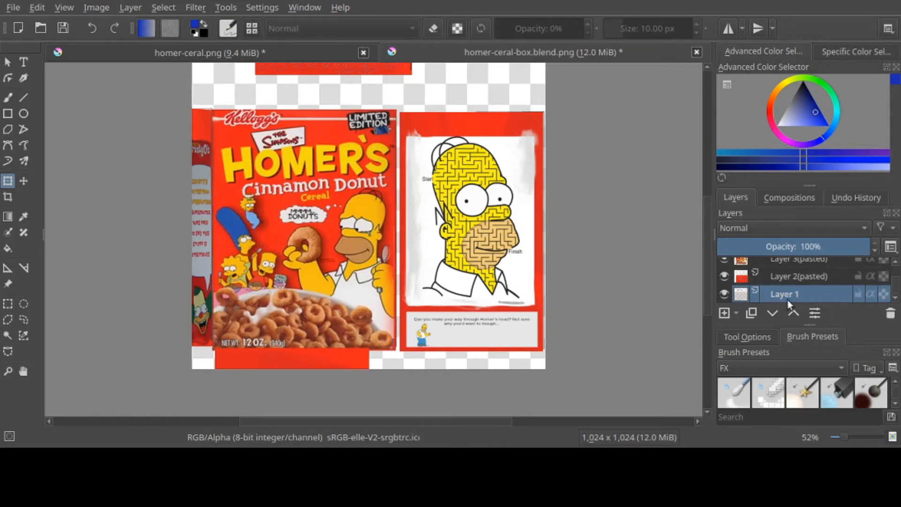
Step: Try narrowing the UV layout on Layer 1 by transforming it horizontally
{"action": "left_click", "coordinate": [373, 199]}
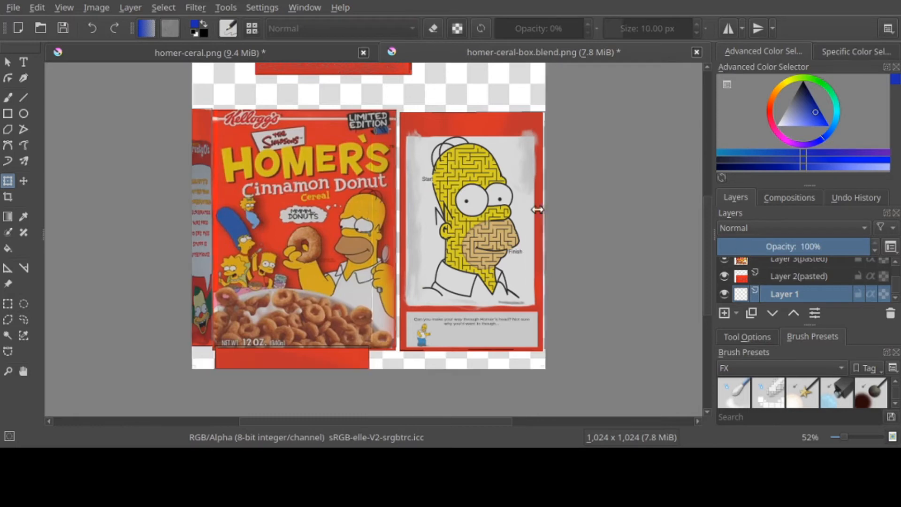
{"action": "left_click_drag", "start_coordinate": [543, 209], "coordinate": [473, 206]}
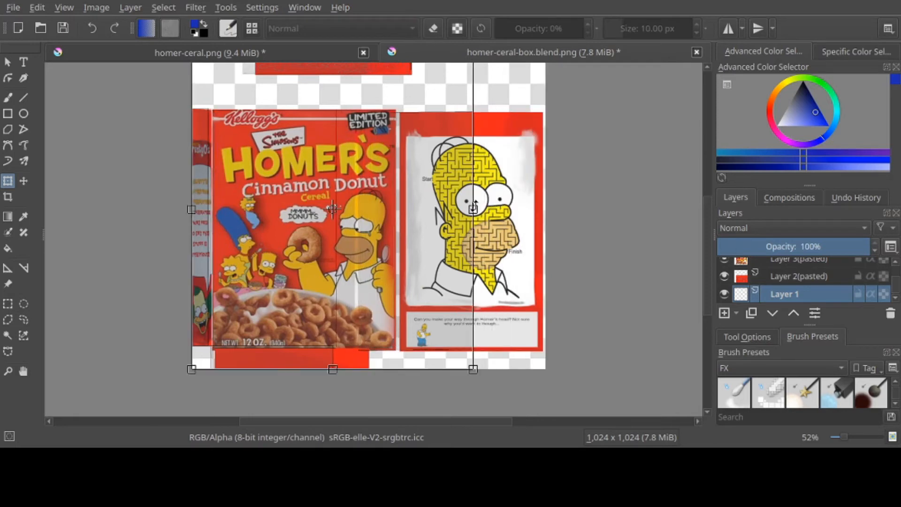
{"action": "key", "text": "ctrl+z"}
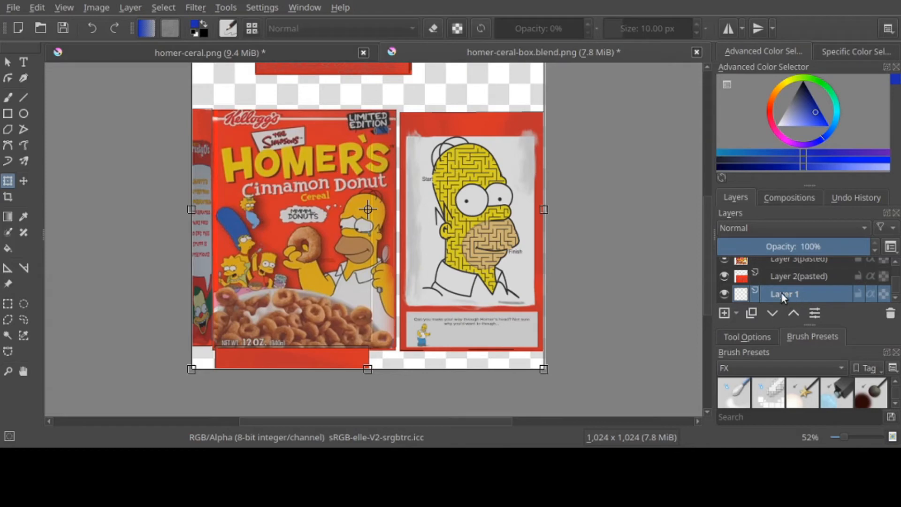
Step: Toggle the visibility of the pasted layers one at a time to identify which artwork panel each one holds
{"action": "scroll", "coordinate": [768, 264], "scroll_direction": "up", "scroll_amount": 3}
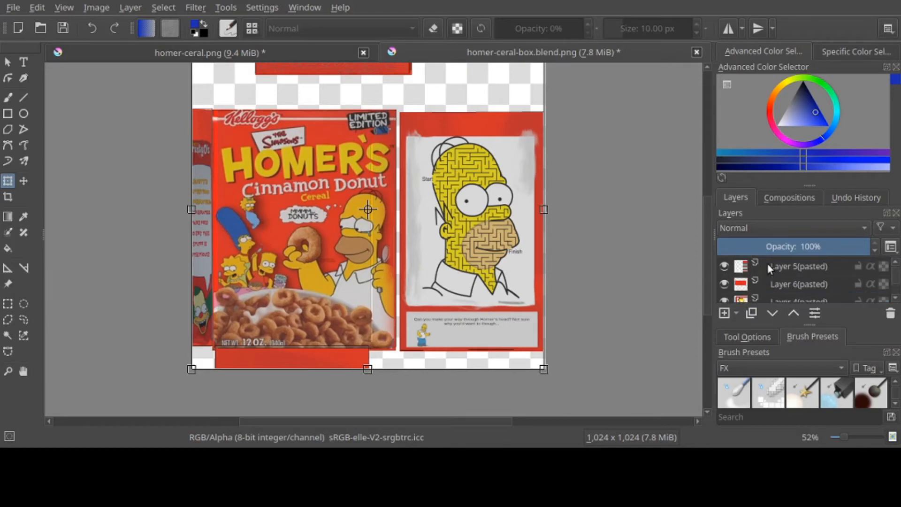
{"action": "left_click", "coordinate": [724, 266]}
{"action": "left_click", "coordinate": [724, 266]}
{"action": "left_click", "coordinate": [725, 283]}
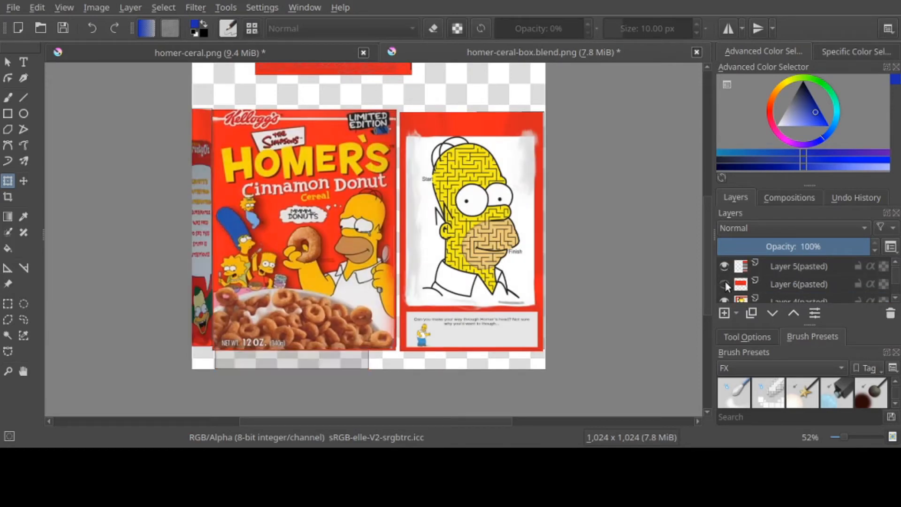
{"action": "left_click", "coordinate": [724, 283]}
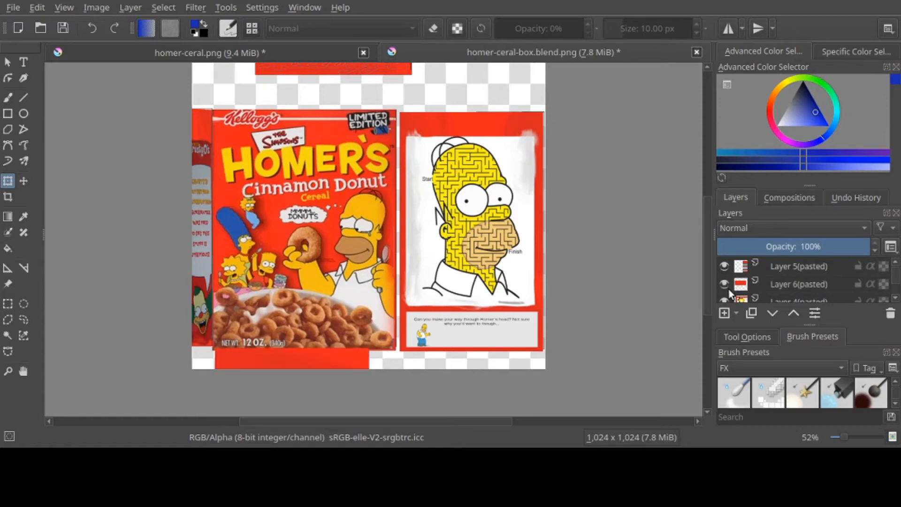
{"action": "scroll", "coordinate": [728, 289], "scroll_direction": "down", "scroll_amount": 2}
{"action": "left_click", "coordinate": [726, 280]}
{"action": "left_click", "coordinate": [726, 280]}
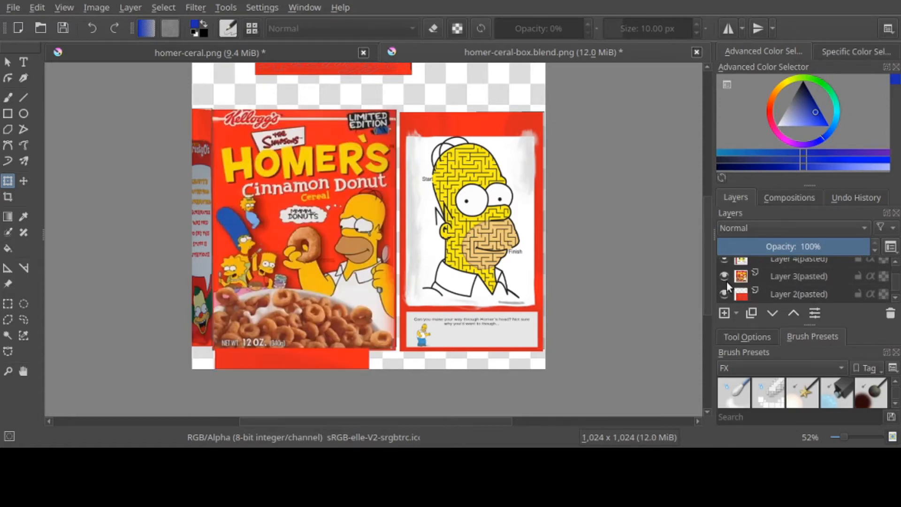
{"action": "left_click", "coordinate": [726, 281]}
{"action": "left_click", "coordinate": [726, 280]}
{"action": "left_click", "coordinate": [374, 234]}
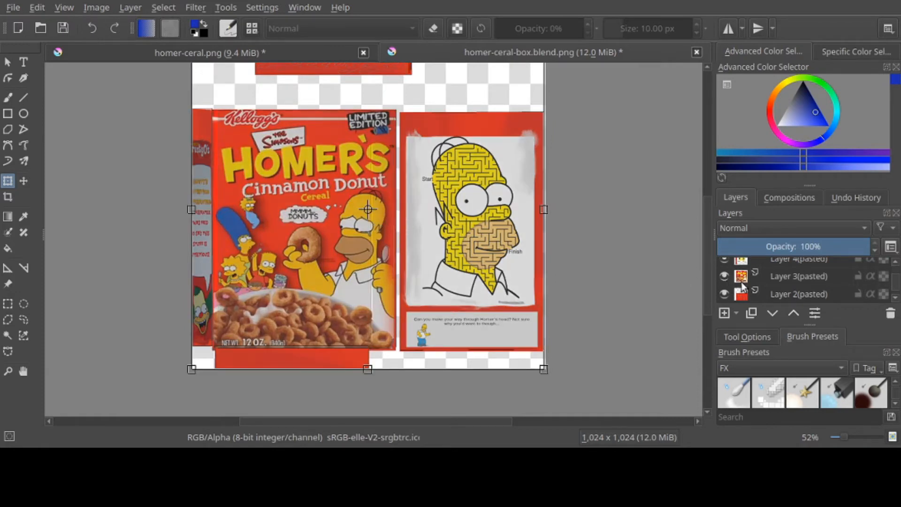
{"action": "left_click", "coordinate": [724, 295]}
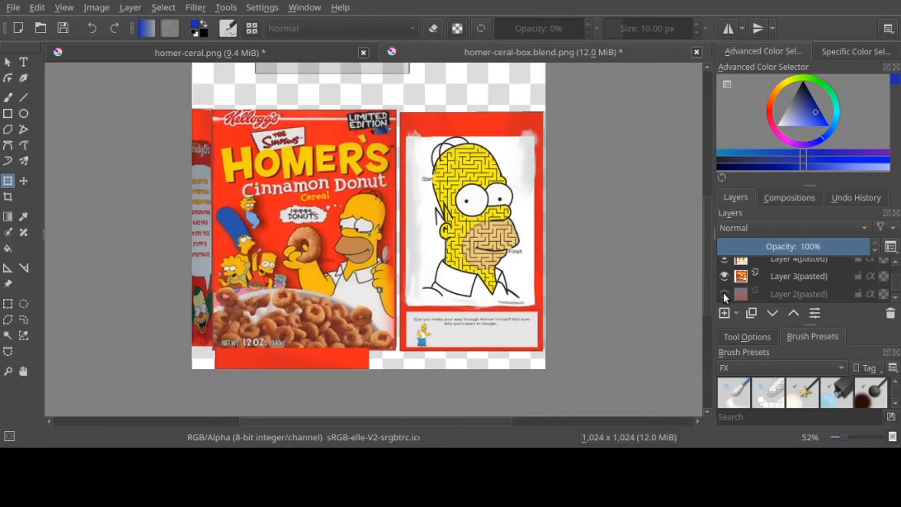
{"action": "left_click", "coordinate": [724, 294]}
{"action": "left_click", "coordinate": [726, 275]}
{"action": "left_click", "coordinate": [726, 275]}
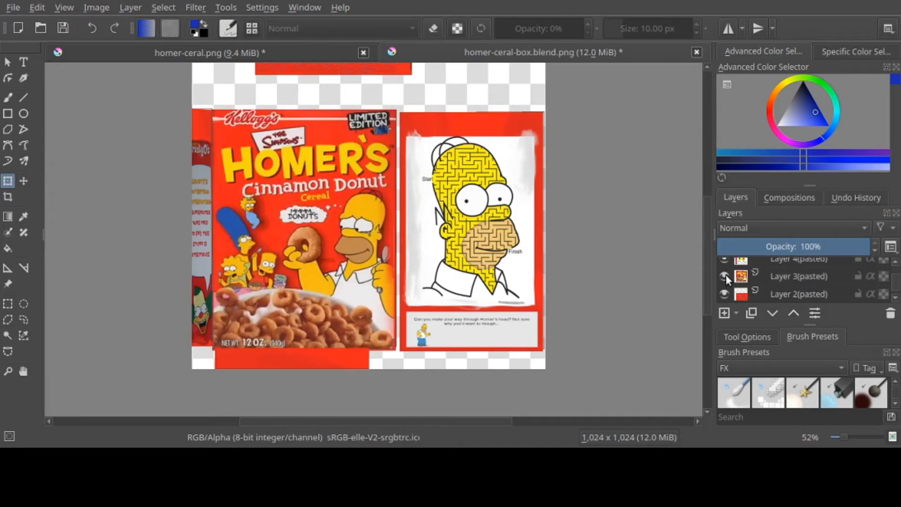
Step: Narrow the front panel artwork on Layer 3(pasted) from its outer edge to match the width of the red strip below it
{"action": "left_click", "coordinate": [790, 276]}
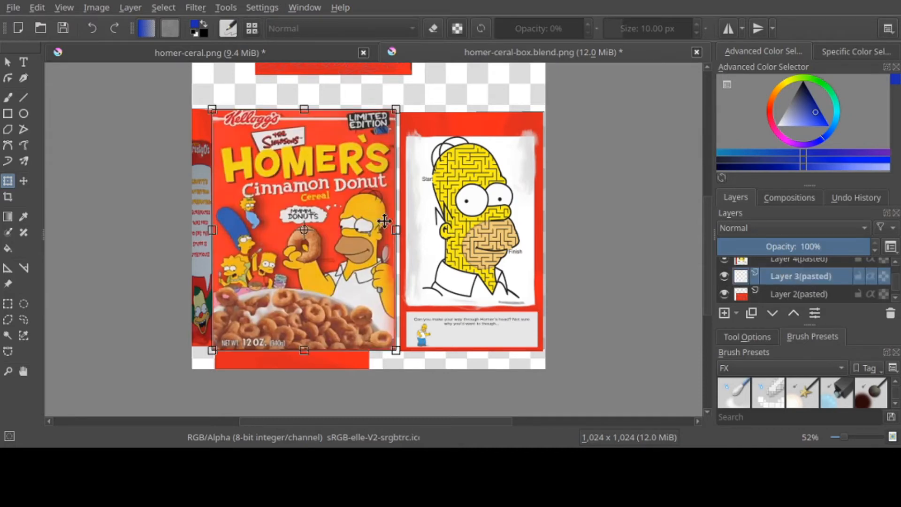
{"action": "left_click_drag", "start_coordinate": [396, 229], "coordinate": [365, 237]}
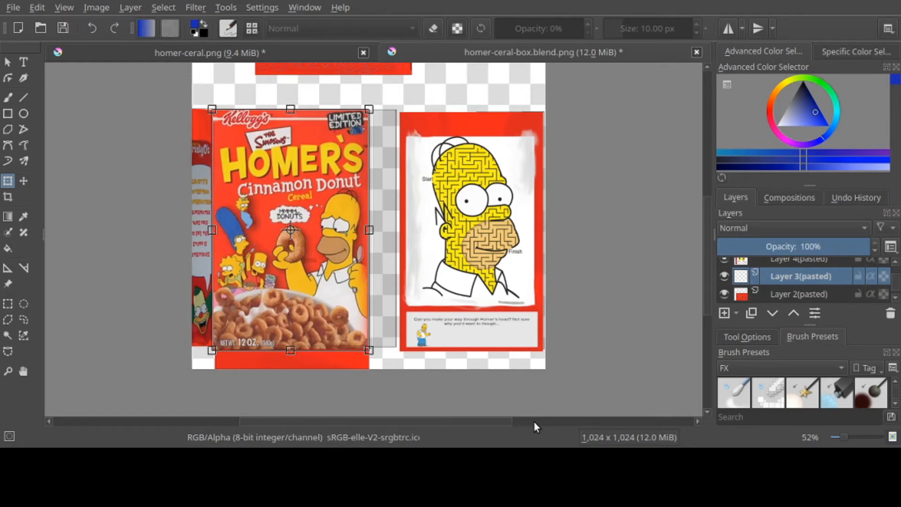
Step: Copy the nutrition facts side panel from homer-ceral.png and paste it into the UV layout image
{"action": "left_click", "coordinate": [292, 49]}
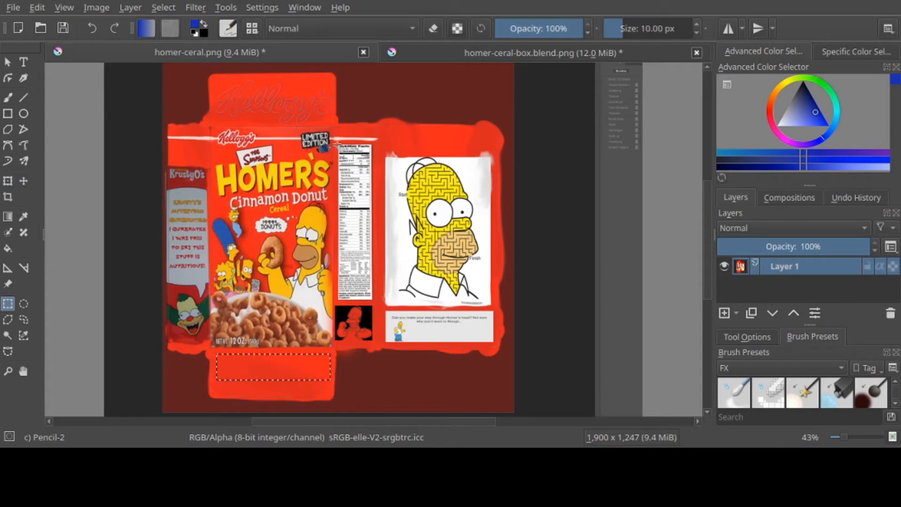
{"action": "left_click_drag", "start_coordinate": [337, 144], "coordinate": [378, 344]}
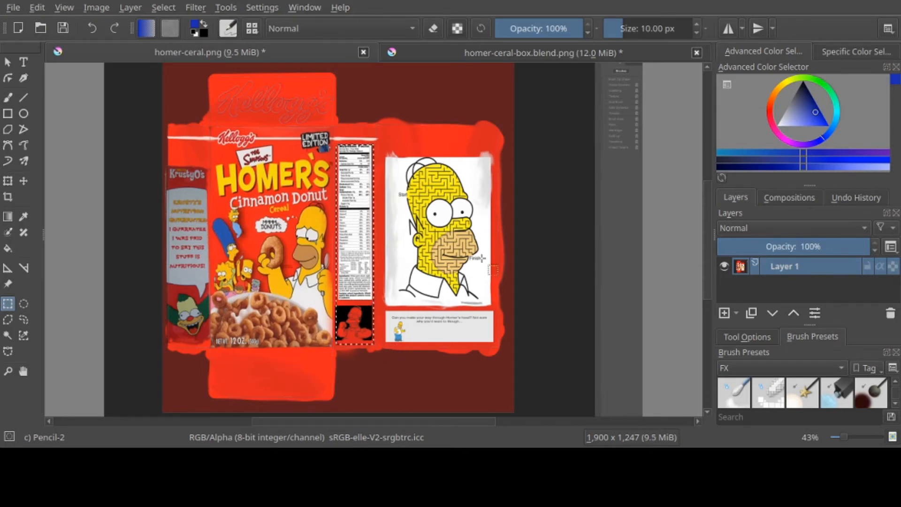
{"action": "left_click", "coordinate": [453, 49]}
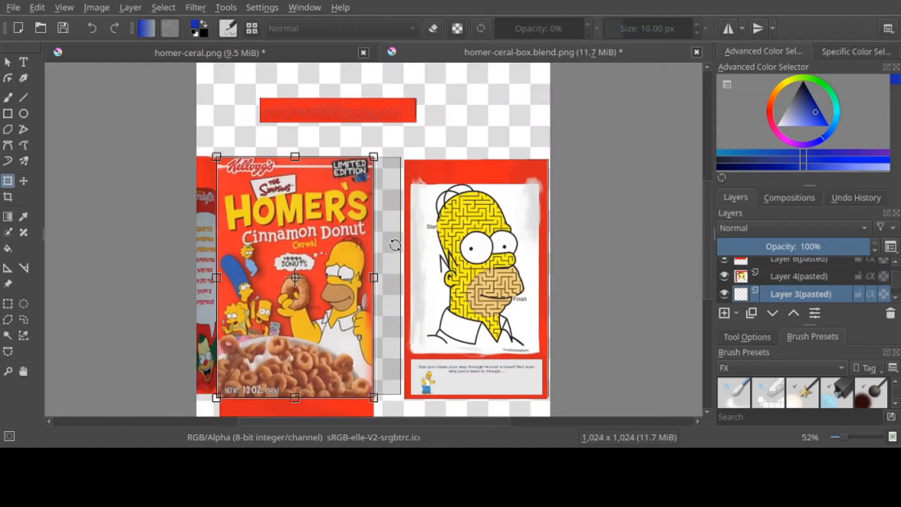
{"action": "key", "text": "ctrl+v"}
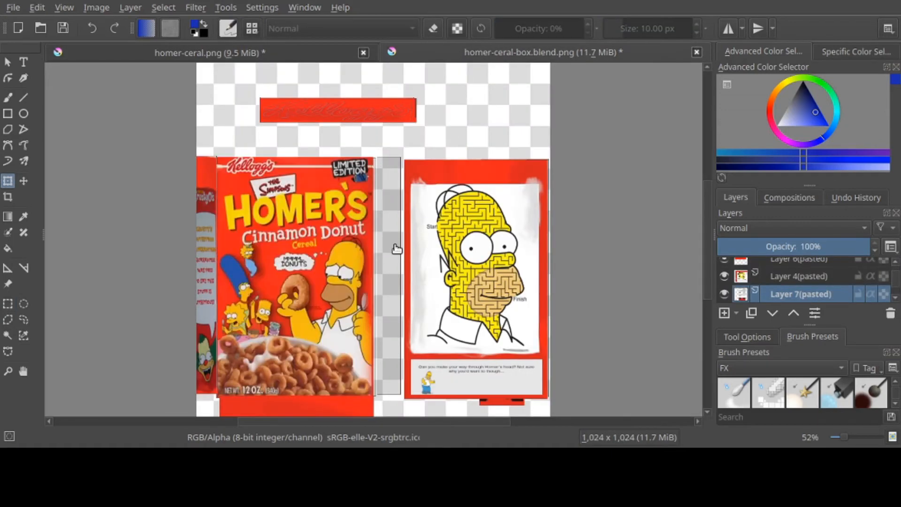
Step: Move the pasted nutrition panel between the front and back panels, narrowing and shortening it to fit the UV rectangle
{"action": "left_click", "coordinate": [385, 249]}
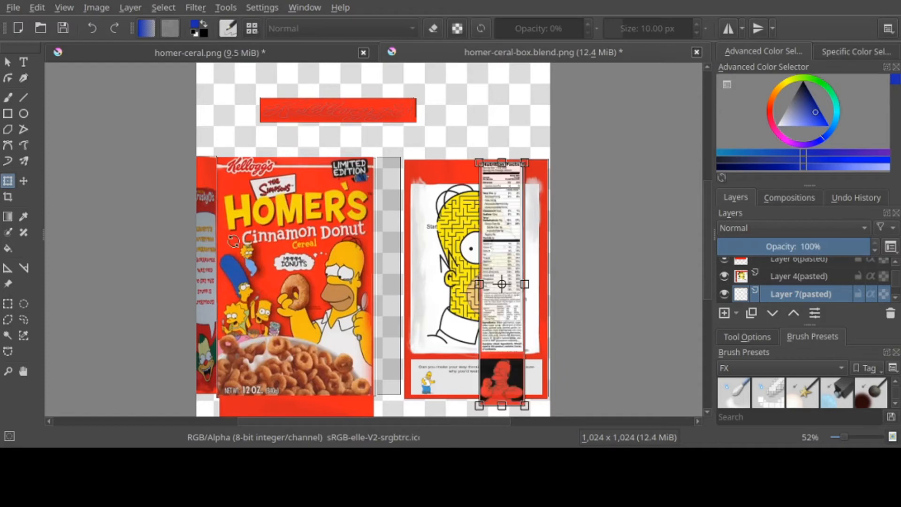
{"action": "key", "text": "Return"}
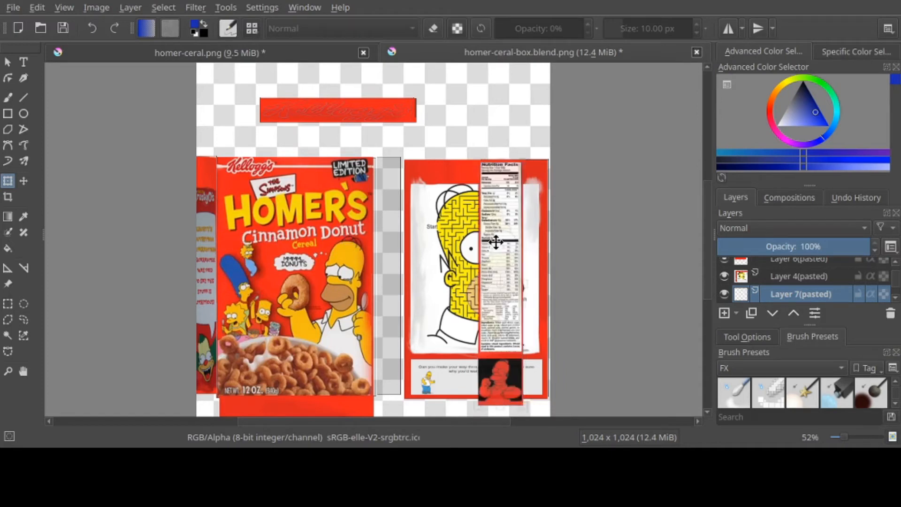
{"action": "left_click_drag", "start_coordinate": [495, 242], "coordinate": [393, 234]}
{"action": "left_click_drag", "start_coordinate": [395, 164], "coordinate": [394, 157]}
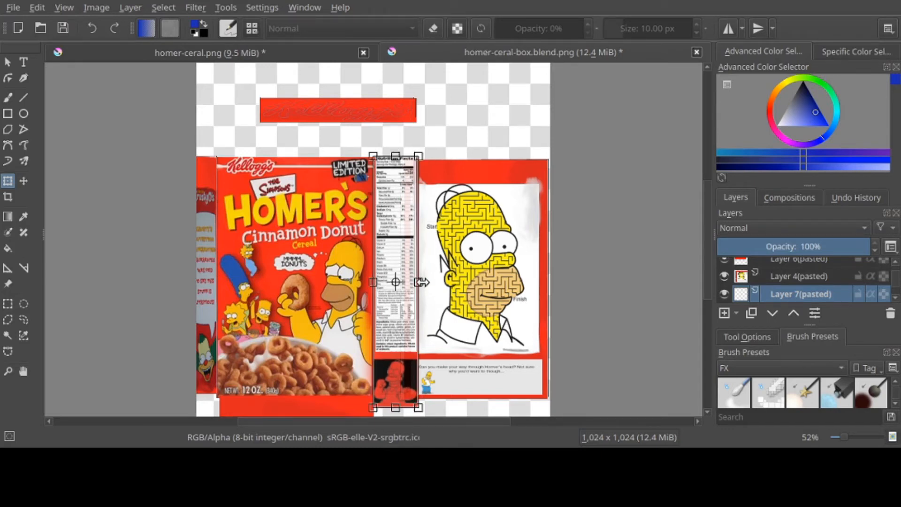
{"action": "left_click_drag", "start_coordinate": [421, 282], "coordinate": [401, 283]}
{"action": "left_click_drag", "start_coordinate": [386, 406], "coordinate": [387, 398]}
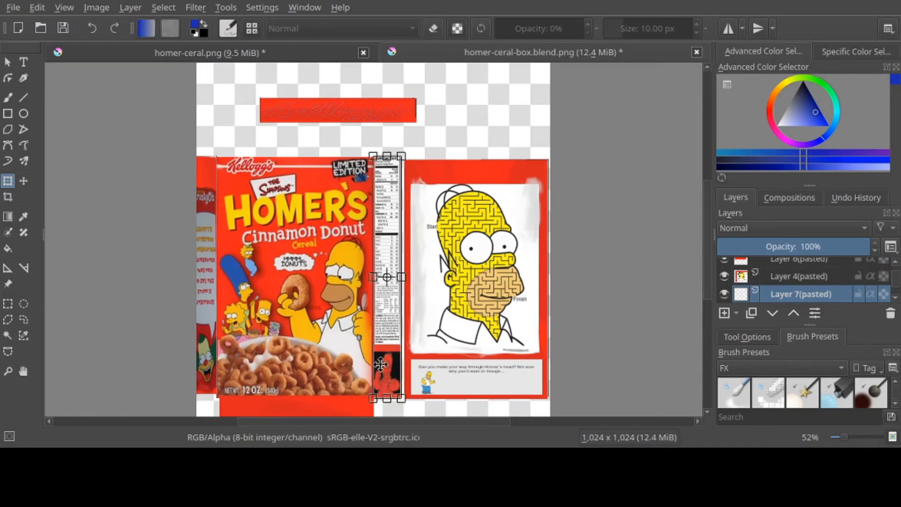
{"action": "key", "text": "Return"}
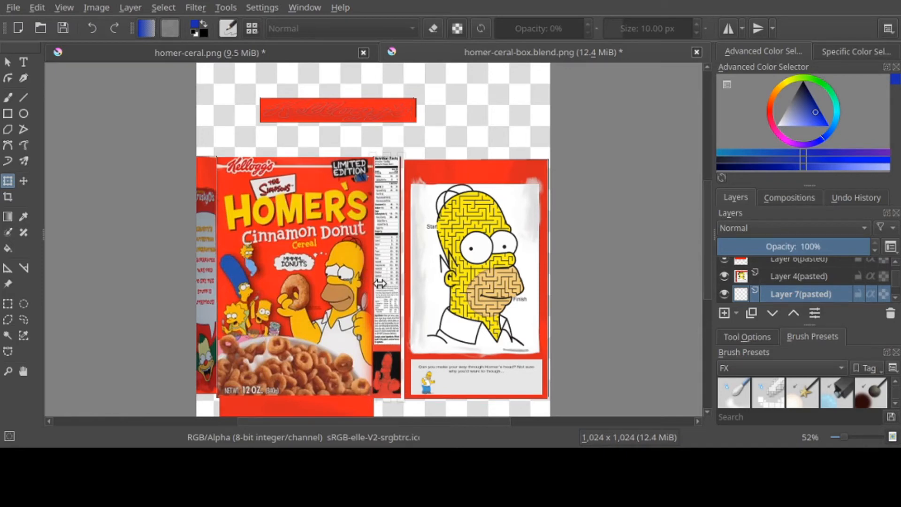
{"action": "left_click", "coordinate": [380, 283]}
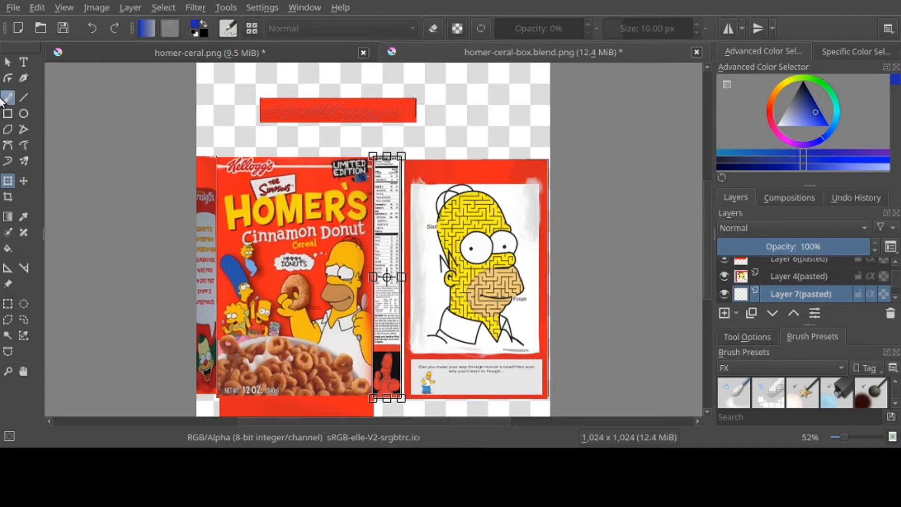
Step: Choose black, try covering the whole canvas with a rectangle on Layer 7(pasted), and undo it
{"action": "left_click", "coordinate": [804, 83]}
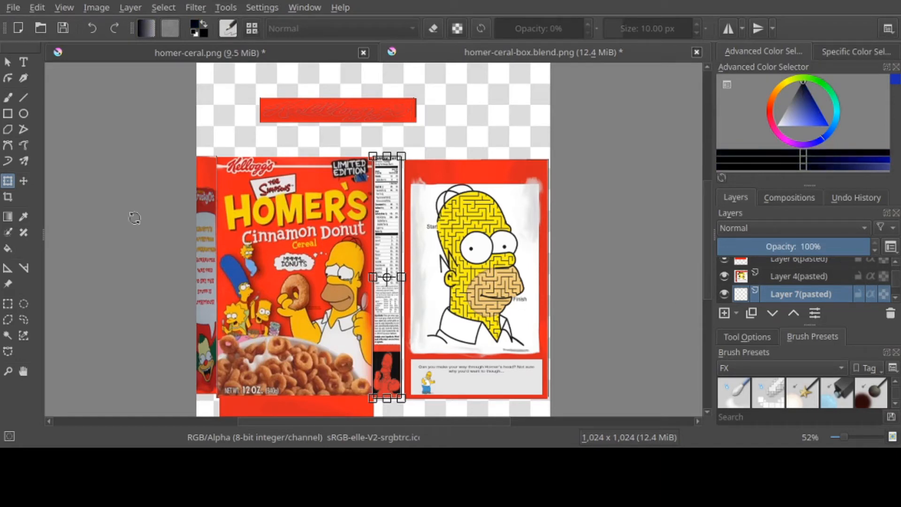
{"action": "left_click", "coordinate": [7, 113]}
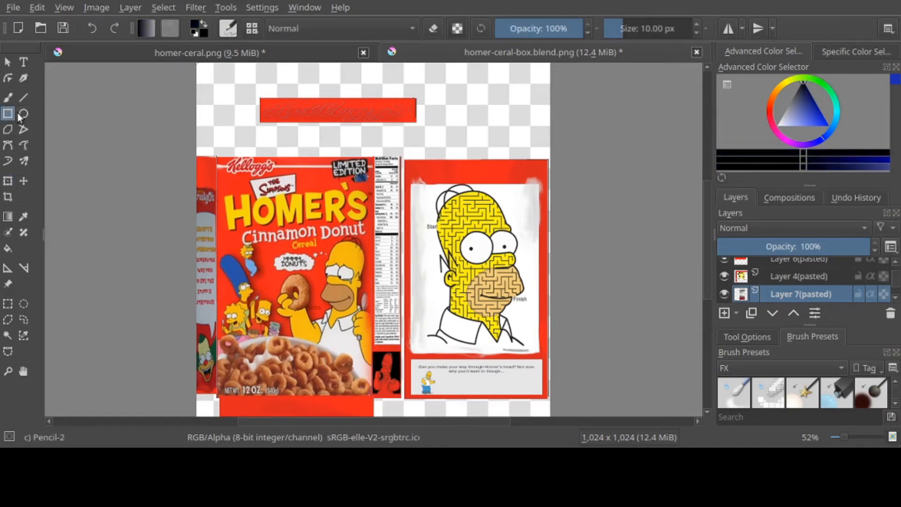
{"action": "left_click_drag", "start_coordinate": [197, 67], "coordinate": [546, 388]}
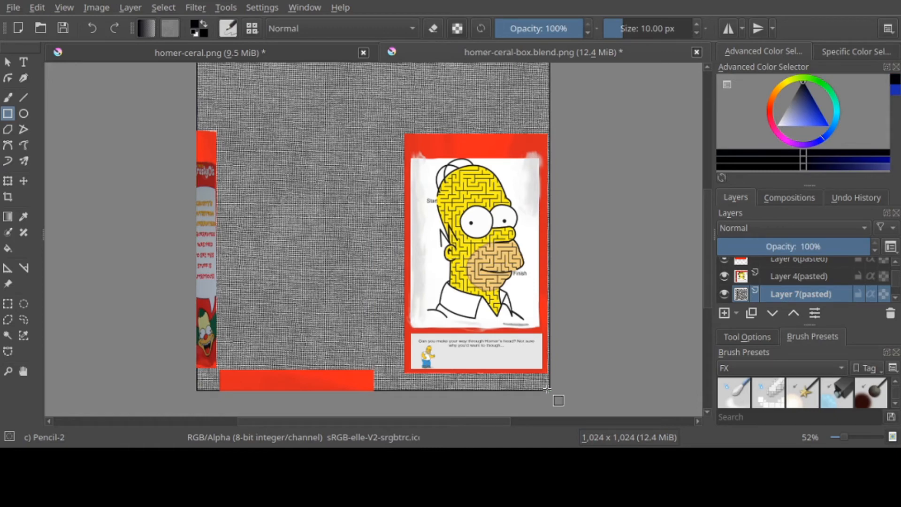
{"action": "key", "text": "ctrl+z"}
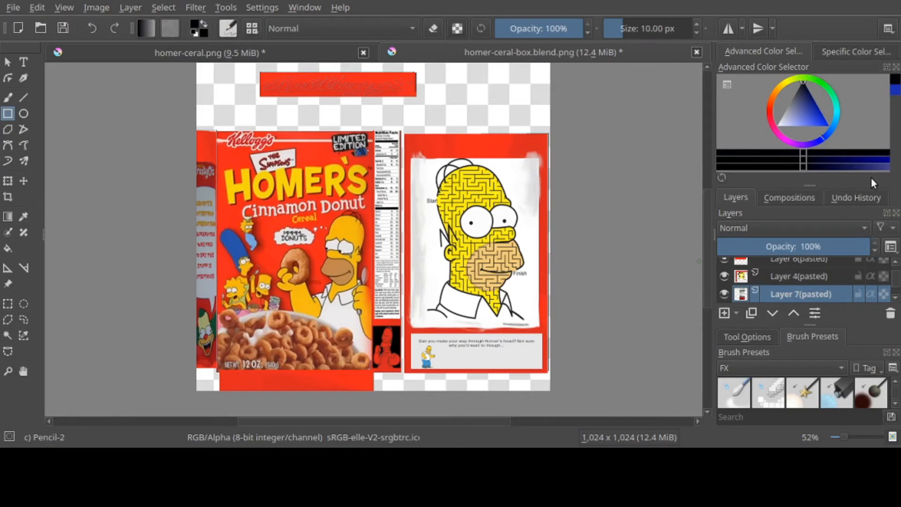
Step: Pick a dark shade and redraw the rectangle across the entire canvas on Layer 7(pasted)
{"action": "left_click", "coordinate": [775, 158]}
{"action": "left_click_drag", "start_coordinate": [195, 63], "coordinate": [548, 388]}
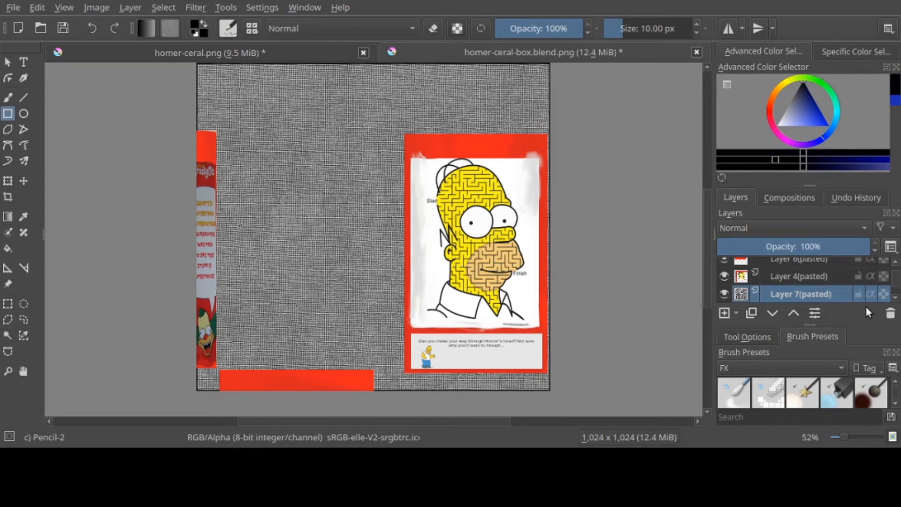
Step: Try Layer 7(pasted) lower in the layer stack beneath the artwork, and raise it to the top of the stack
{"action": "left_click", "coordinate": [895, 299]}
{"action": "left_click", "coordinate": [894, 299]}
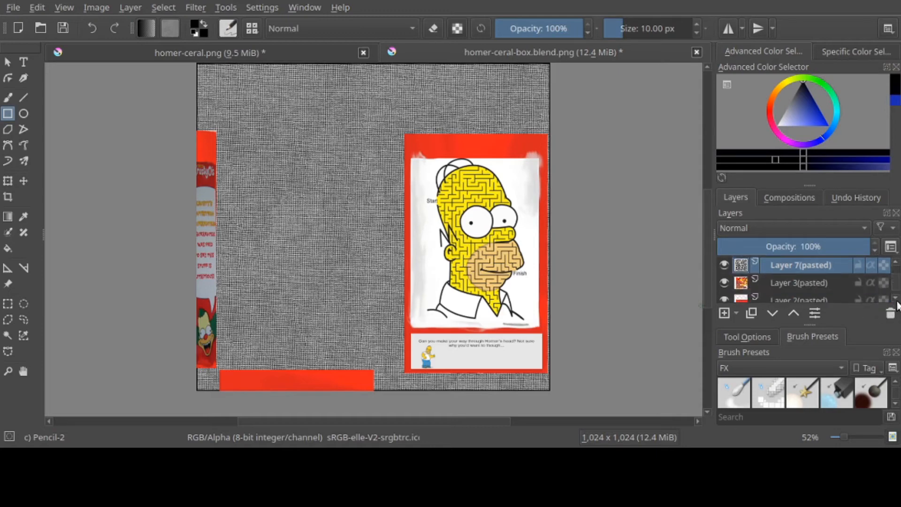
{"action": "left_click", "coordinate": [772, 313]}
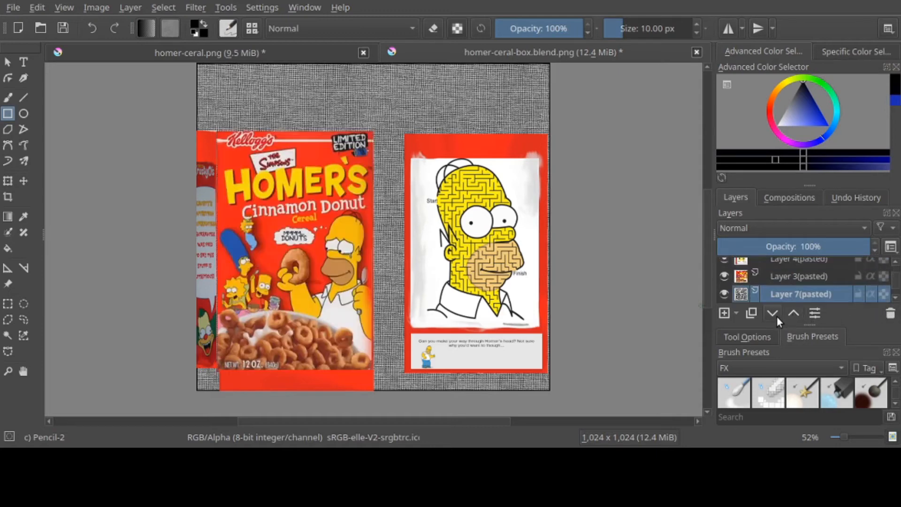
{"action": "left_click", "coordinate": [776, 317]}
{"action": "left_click", "coordinate": [776, 317]}
{"action": "left_click", "coordinate": [792, 312]}
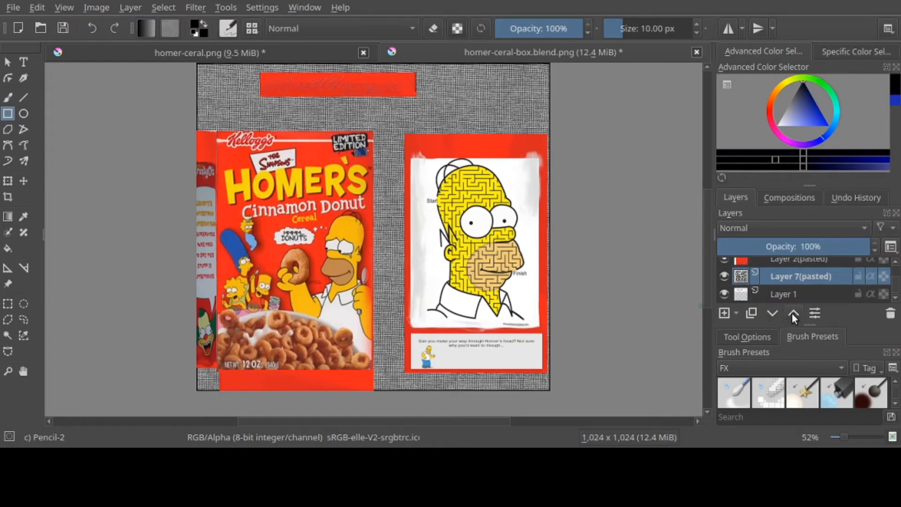
{"action": "left_click", "coordinate": [792, 313]}
{"action": "left_click", "coordinate": [792, 312]}
{"action": "left_click", "coordinate": [792, 312]}
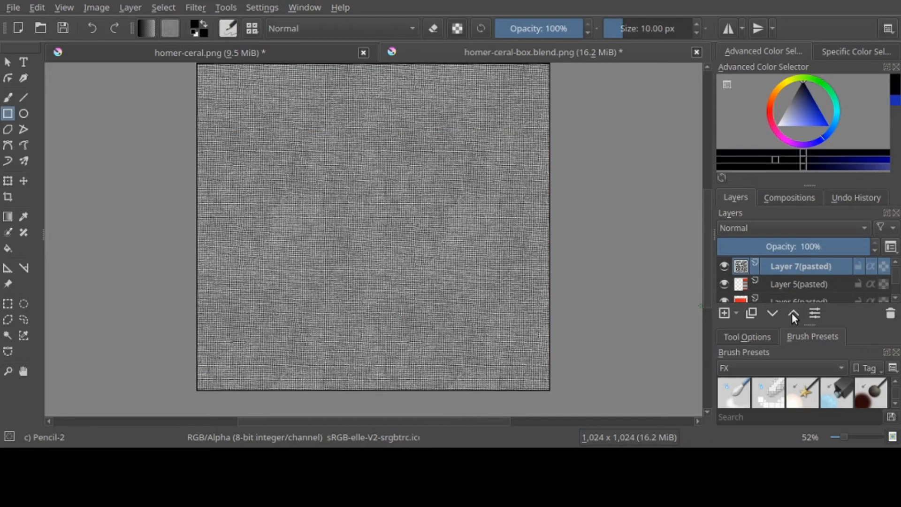
Step: Lower Layer 7(pasted) to the bottom of the stack beneath Layer 1, and delete it
{"action": "left_click", "coordinate": [771, 313]}
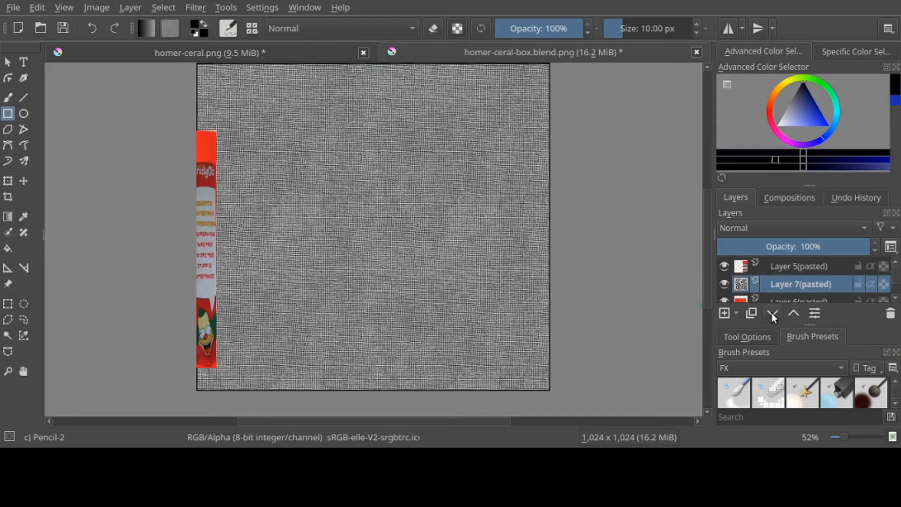
{"action": "left_click", "coordinate": [772, 313]}
{"action": "left_click", "coordinate": [771, 313]}
{"action": "left_click", "coordinate": [771, 313]}
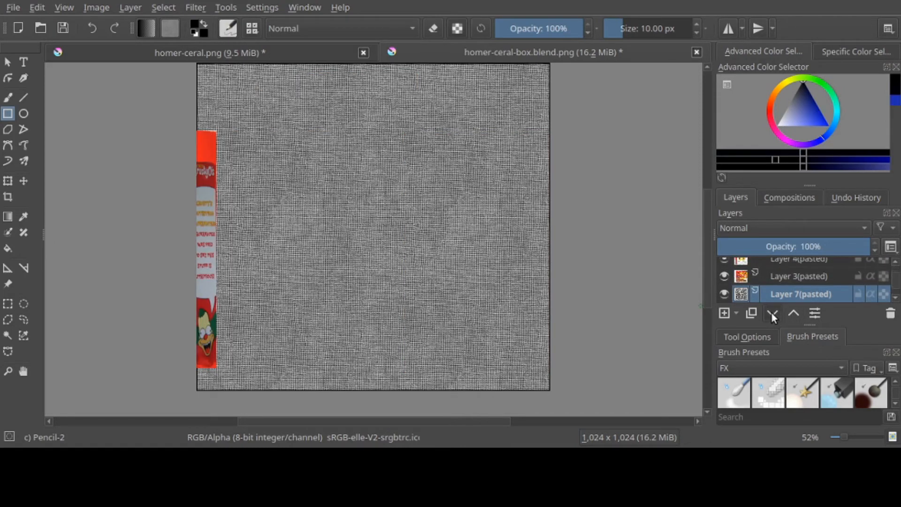
{"action": "left_click", "coordinate": [771, 313]}
{"action": "left_click", "coordinate": [772, 313]}
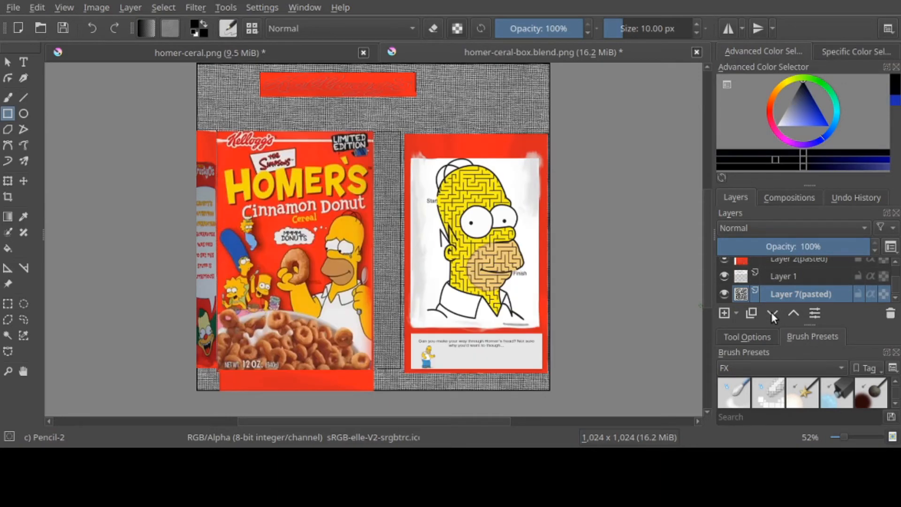
{"action": "left_click", "coordinate": [890, 313]}
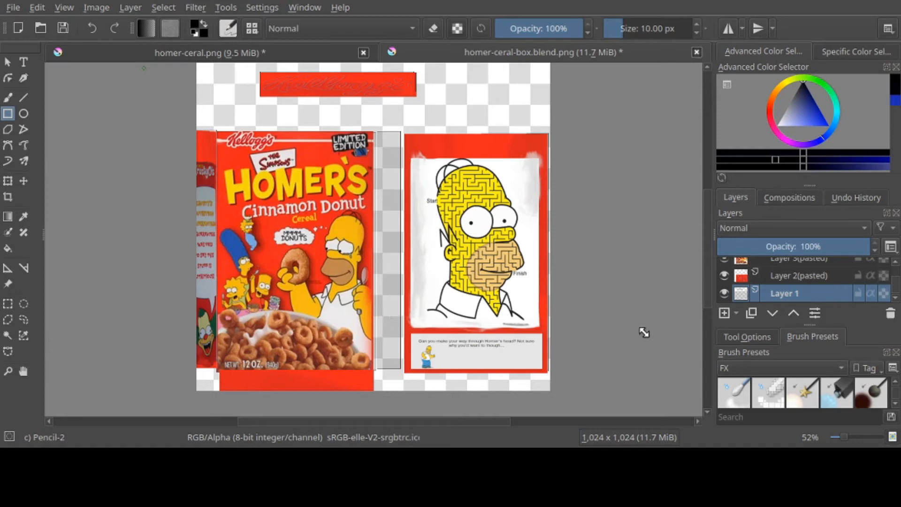
Step: Save the cereal box texture image and switch to Blender
{"action": "key", "text": "ctrl+s"}
{"action": "key", "text": "alt+Tab"}
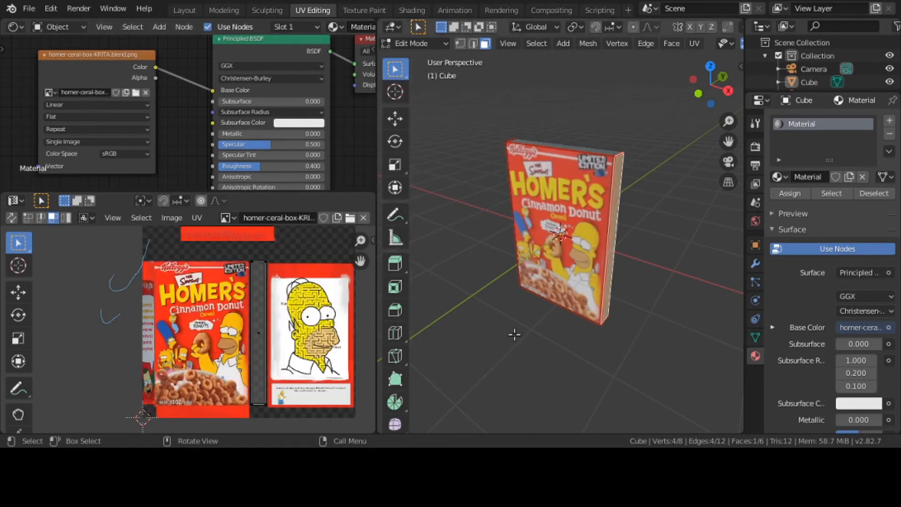
Step: Select the box's front face and inspect the texture on the narrow sides and back of the box
{"action": "left_click_drag", "start_coordinate": [543, 295], "coordinate": [498, 253]}
{"action": "left_click", "coordinate": [543, 294]}
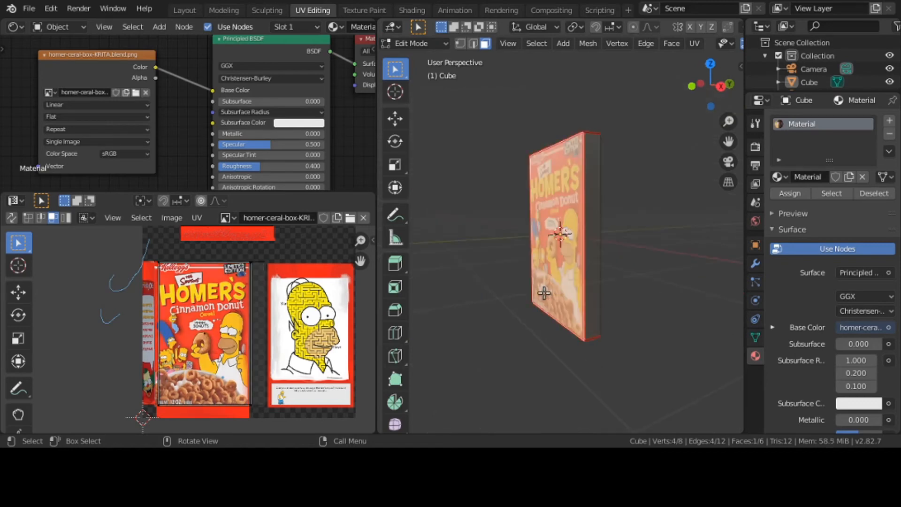
{"action": "left_click_drag", "start_coordinate": [543, 294], "coordinate": [466, 298]}
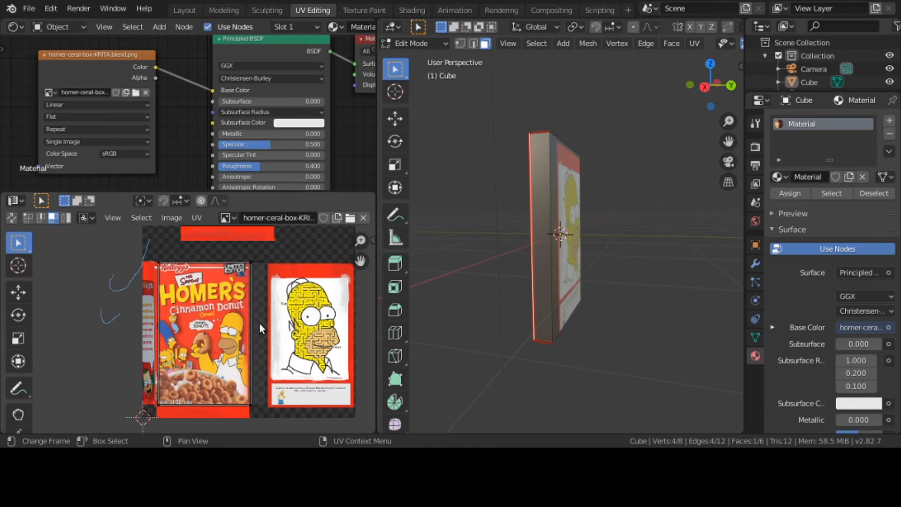
Step: Inspect the texture on the front and remaining sides of the box model
{"action": "left_click_drag", "start_coordinate": [538, 277], "coordinate": [432, 295]}
{"action": "left_click_drag", "start_coordinate": [563, 256], "coordinate": [586, 263]}
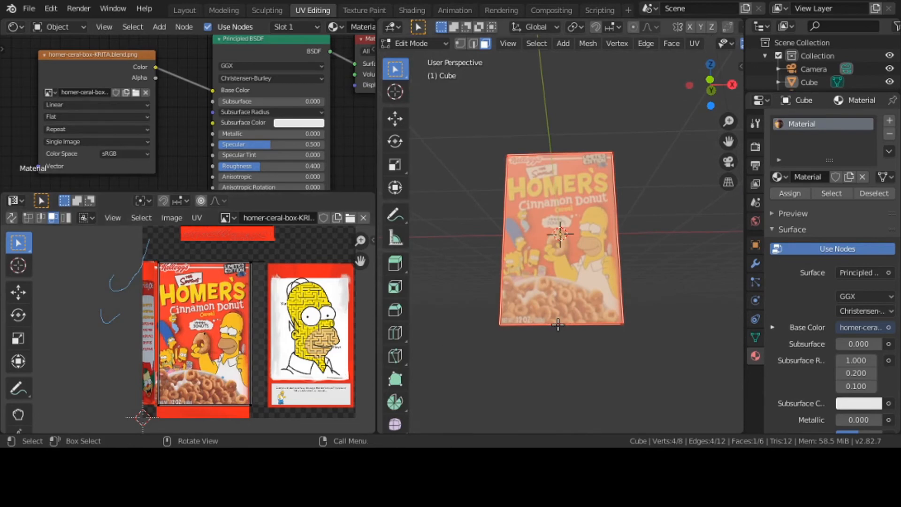
{"action": "left_click_drag", "start_coordinate": [561, 324], "coordinate": [584, 366]}
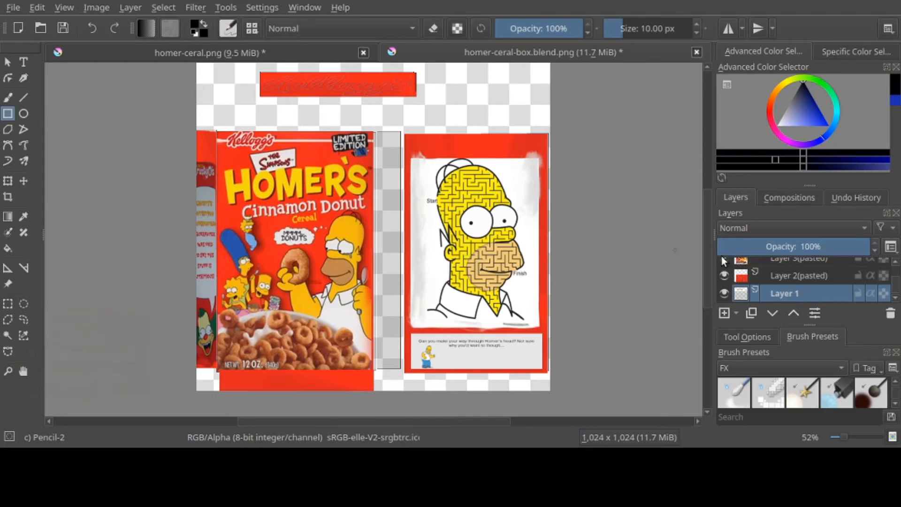
Step: Switch to Krita, check the layer stack, and paste the copied nutrition facts panel as a new layer between Layer 3(pasted) and Layer 2(pasted)
{"action": "scroll", "coordinate": [757, 251], "scroll_direction": "down", "scroll_amount": 2}
{"action": "scroll", "coordinate": [762, 267], "scroll_direction": "up", "scroll_amount": 3}
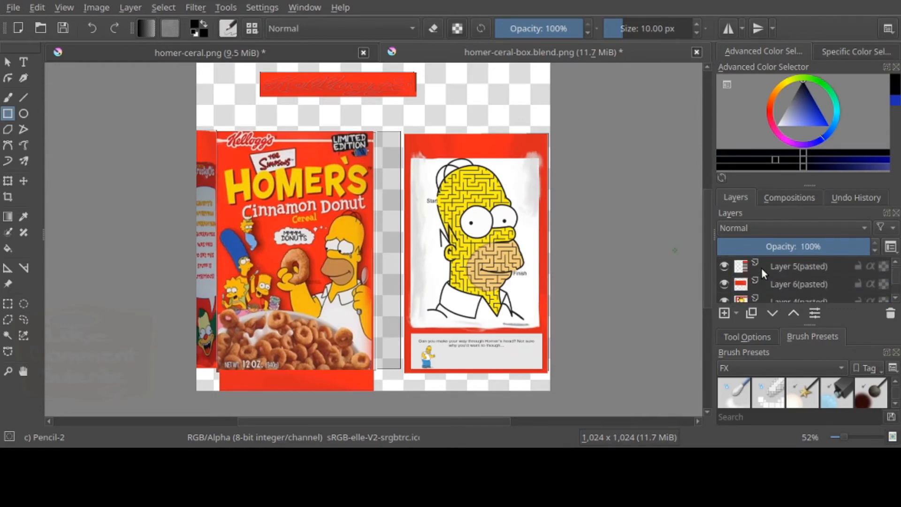
{"action": "left_click", "coordinate": [726, 266]}
{"action": "left_click", "coordinate": [727, 266]}
{"action": "key", "text": "ctrl+v"}
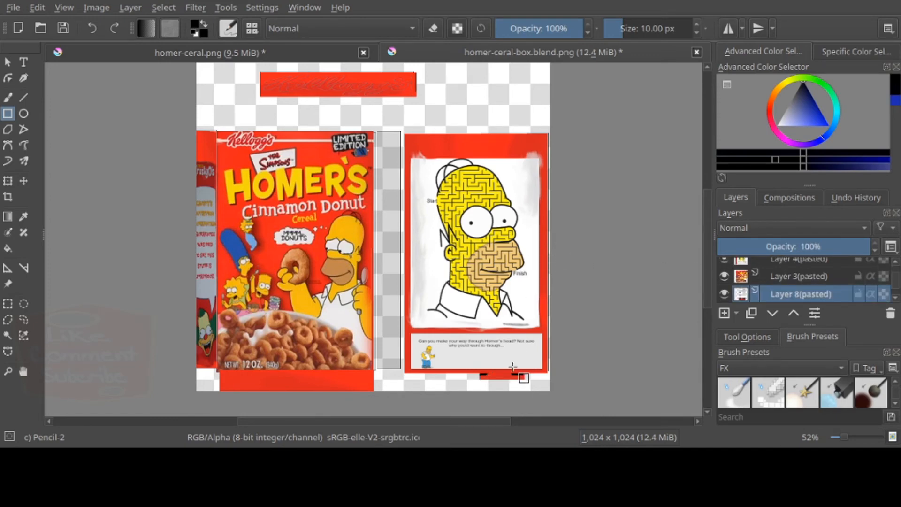
Step: Transform the pasted nutrition facts panel, moving and narrowing it to fill the outlined strip between the front and back artwork
{"action": "left_click", "coordinate": [10, 182]}
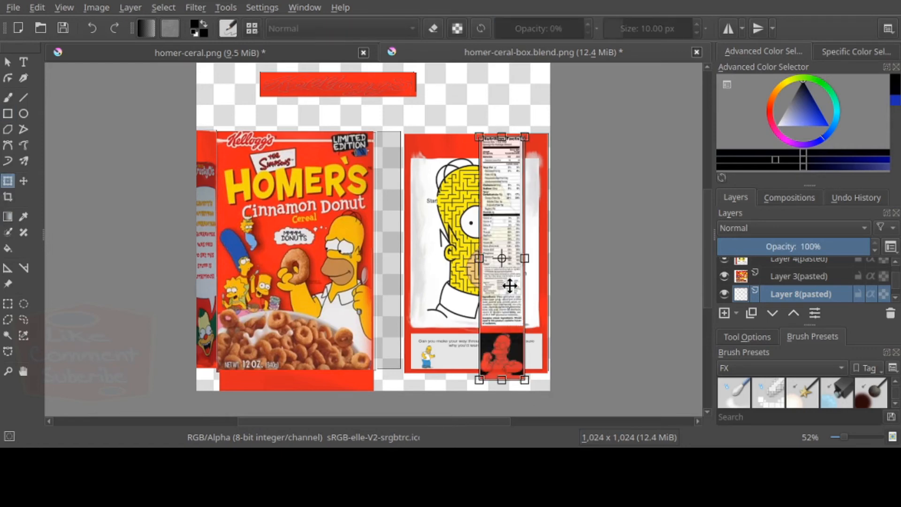
{"action": "left_click_drag", "start_coordinate": [509, 286], "coordinate": [402, 282]}
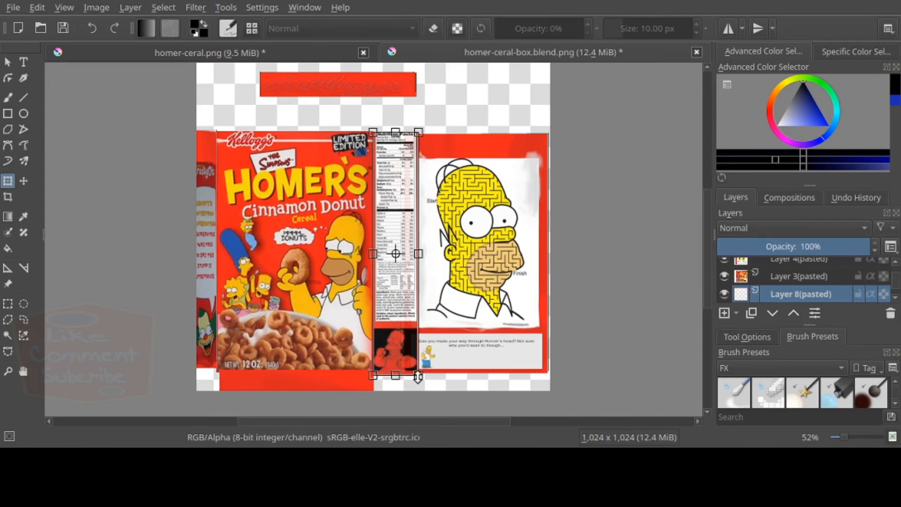
{"action": "mouse_move", "coordinate": [419, 373]}
{"action": "left_mouse_down"}
{"action": "mouse_move", "coordinate": [393, 361]}
{"action": "mouse_move", "coordinate": [403, 371]}
{"action": "left_mouse_up"}
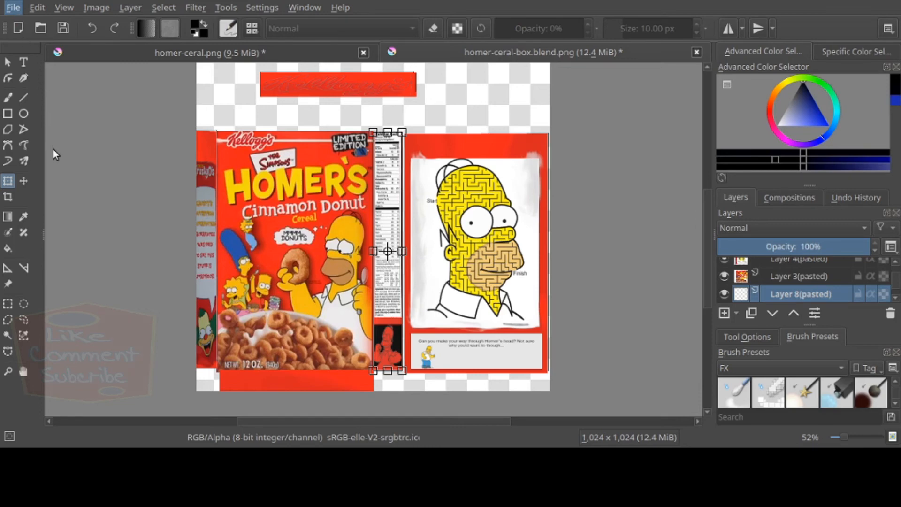
{"action": "key", "text": "Return"}
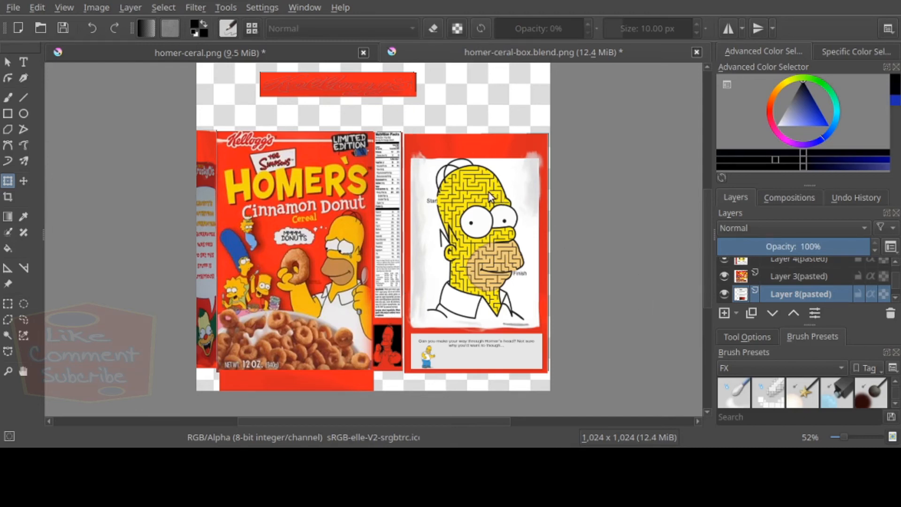
Step: Save the texture image, switch to Blender, and refresh the Image Texture node by unlinking its image and undoing the unlink
{"action": "key", "text": "ctrl+s"}
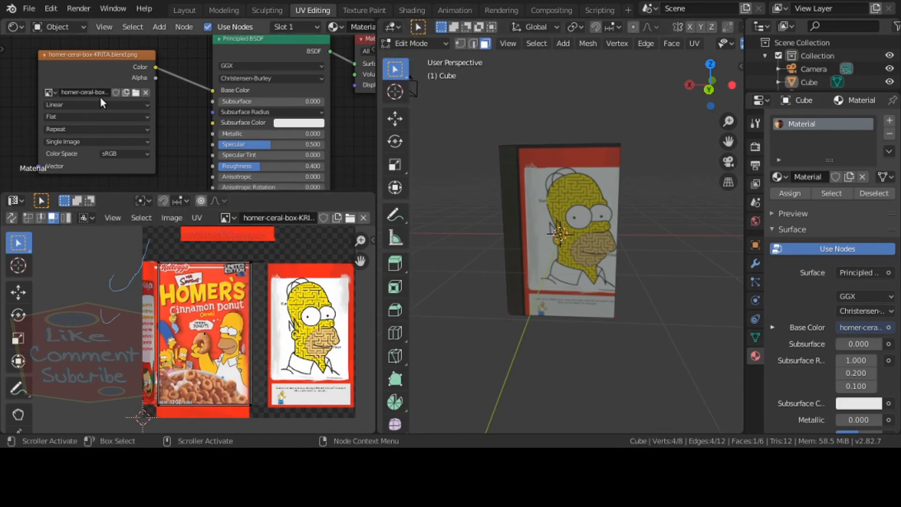
{"action": "left_click", "coordinate": [145, 92]}
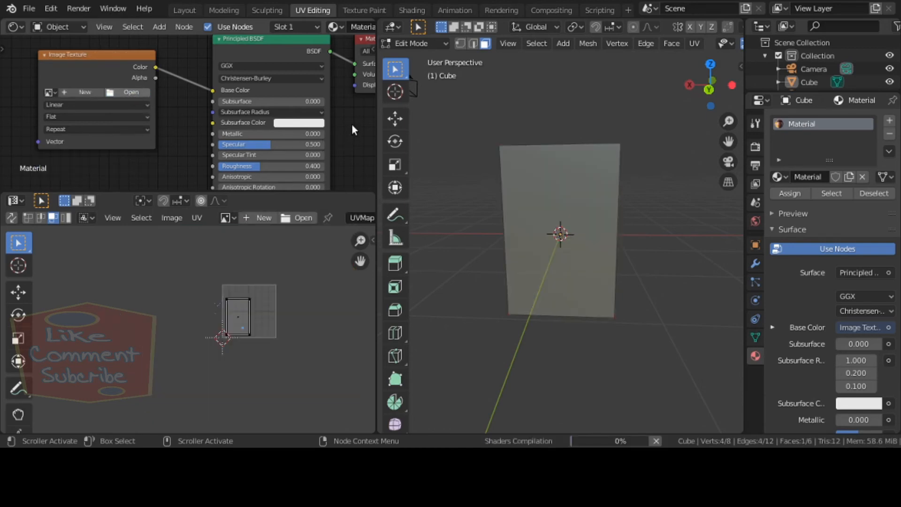
{"action": "key", "text": "ctrl+z"}
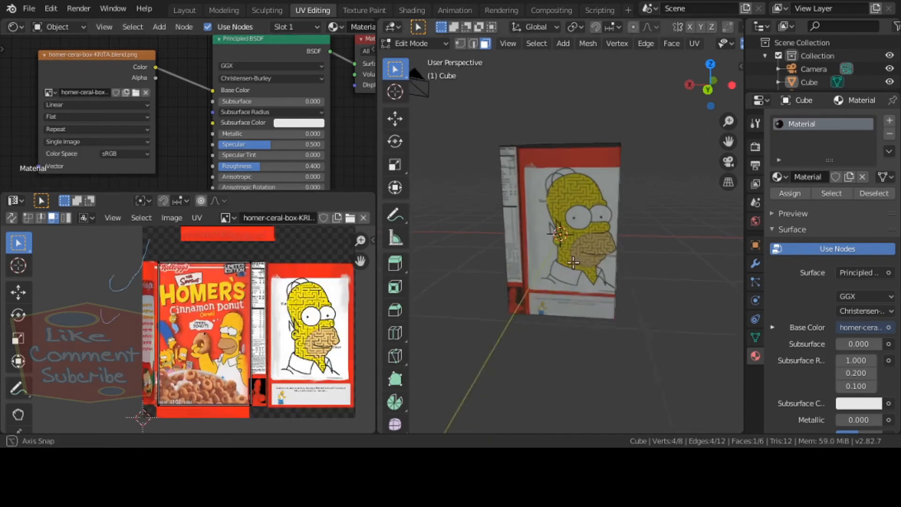
{"action": "left_click_drag", "start_coordinate": [573, 263], "coordinate": [609, 291]}
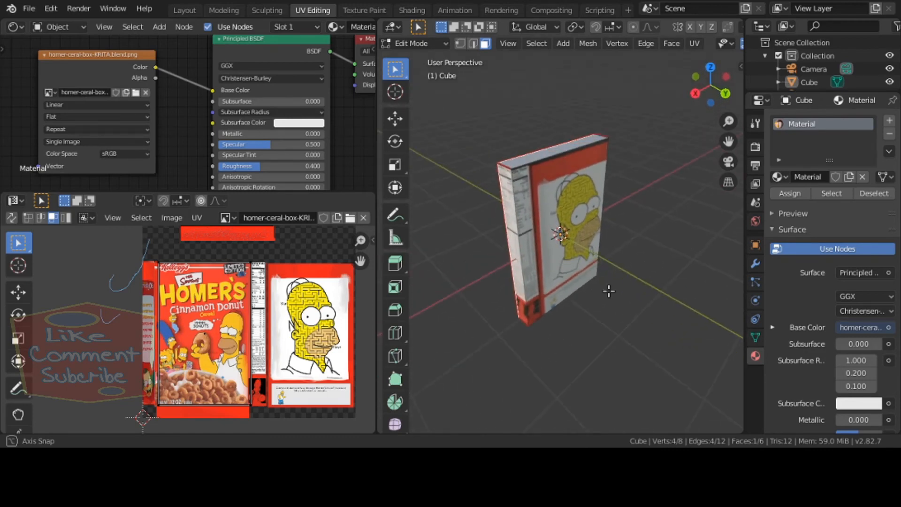
{"action": "left_click_drag", "start_coordinate": [567, 241], "coordinate": [531, 240]}
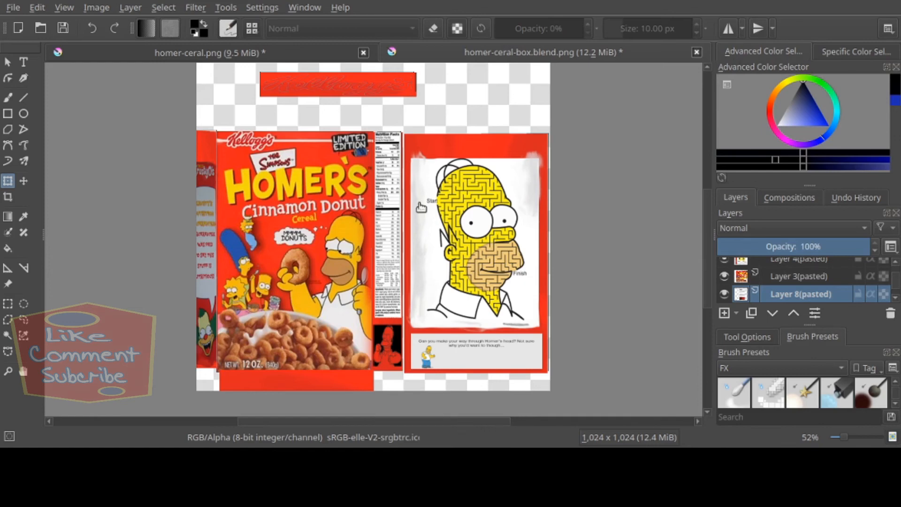
Step: Switch to Krita and toggle the visibility of the pasted layers and Layer 1 in turn to identify the artwork each holds
{"action": "left_click", "coordinate": [398, 214]}
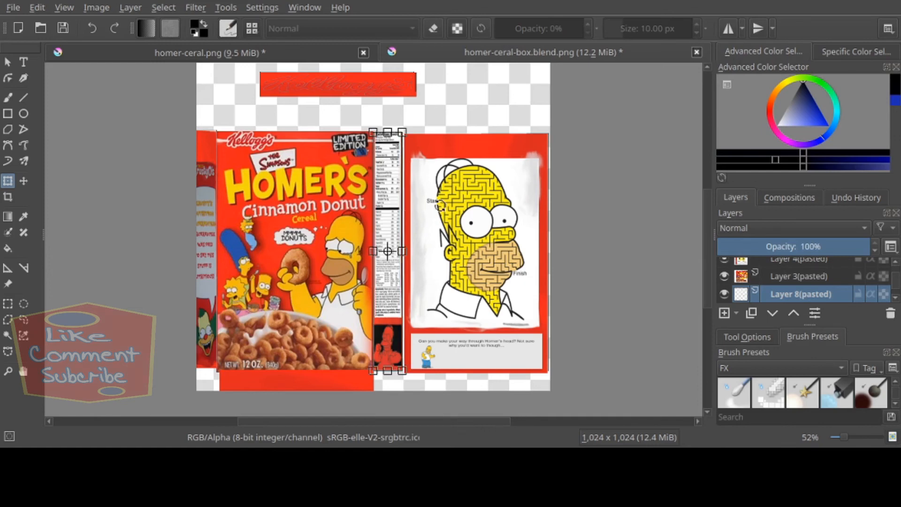
{"action": "scroll", "coordinate": [738, 274], "scroll_direction": "up", "scroll_amount": 3}
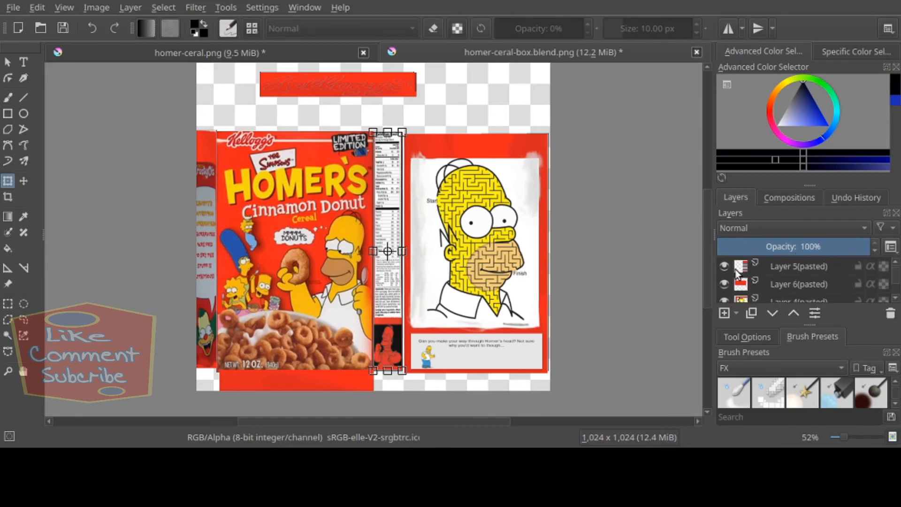
{"action": "left_click", "coordinate": [726, 266]}
{"action": "left_click", "coordinate": [725, 266]}
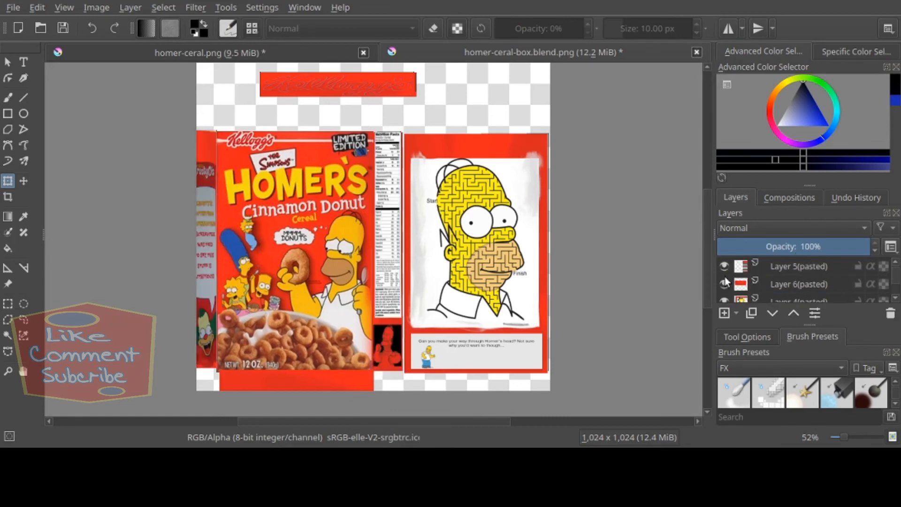
{"action": "left_click", "coordinate": [724, 281]}
{"action": "left_click", "coordinate": [725, 282]}
{"action": "scroll", "coordinate": [725, 299], "scroll_direction": "down", "scroll_amount": 3}
{"action": "left_click", "coordinate": [725, 277]}
{"action": "left_click", "coordinate": [726, 277]}
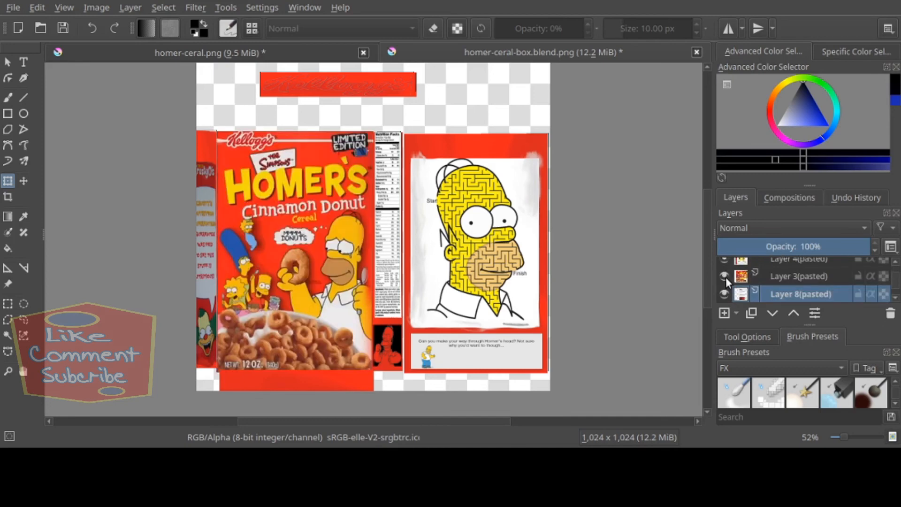
{"action": "scroll", "coordinate": [725, 277], "scroll_direction": "down", "scroll_amount": 2}
{"action": "left_click", "coordinate": [726, 277]}
{"action": "left_click", "coordinate": [725, 277]}
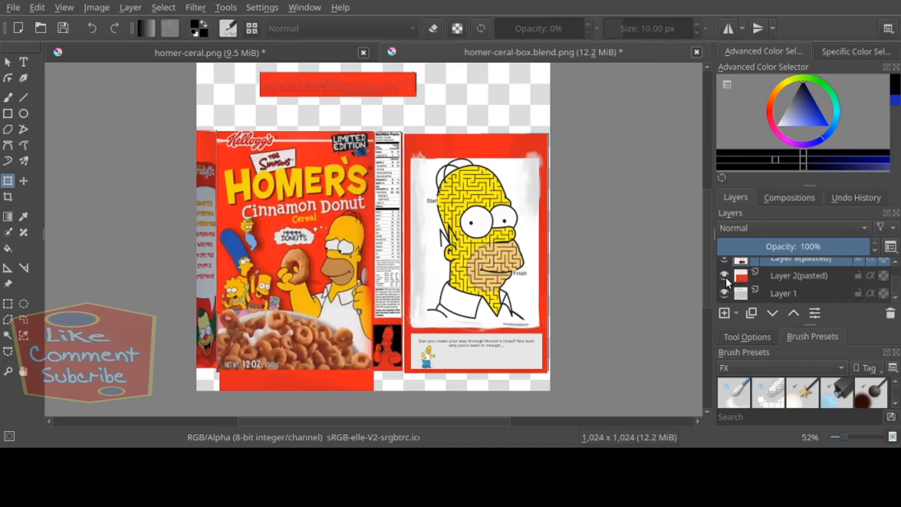
{"action": "left_click", "coordinate": [724, 293]}
{"action": "left_click", "coordinate": [724, 293]}
Step: Select Layer 2(pasted) and check the artwork on Layer 3(pasted) and Layer 4(pasted) by toggling their visibility
{"action": "left_click", "coordinate": [780, 278]}
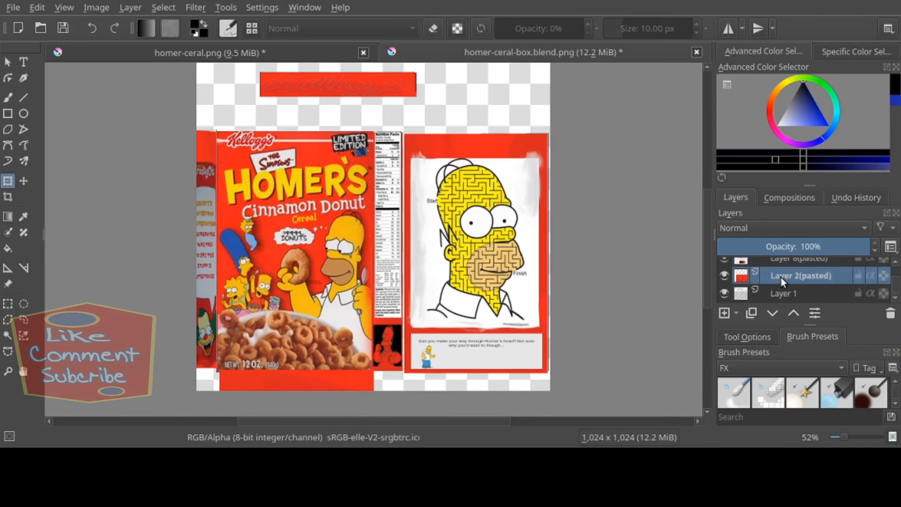
{"action": "scroll", "coordinate": [781, 278], "scroll_direction": "up", "scroll_amount": 2}
{"action": "left_click", "coordinate": [723, 283]}
{"action": "left_click", "coordinate": [723, 283]}
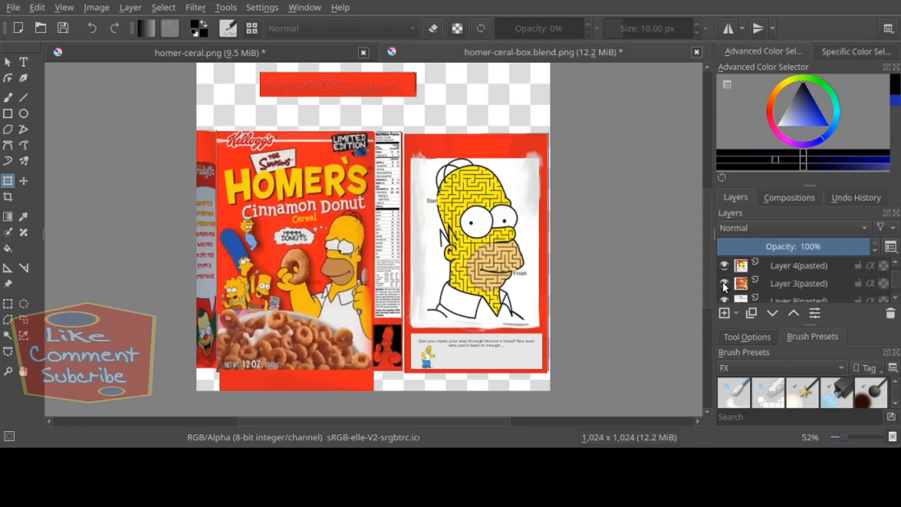
{"action": "left_click", "coordinate": [725, 267]}
{"action": "left_click", "coordinate": [725, 269]}
{"action": "left_click", "coordinate": [726, 268]}
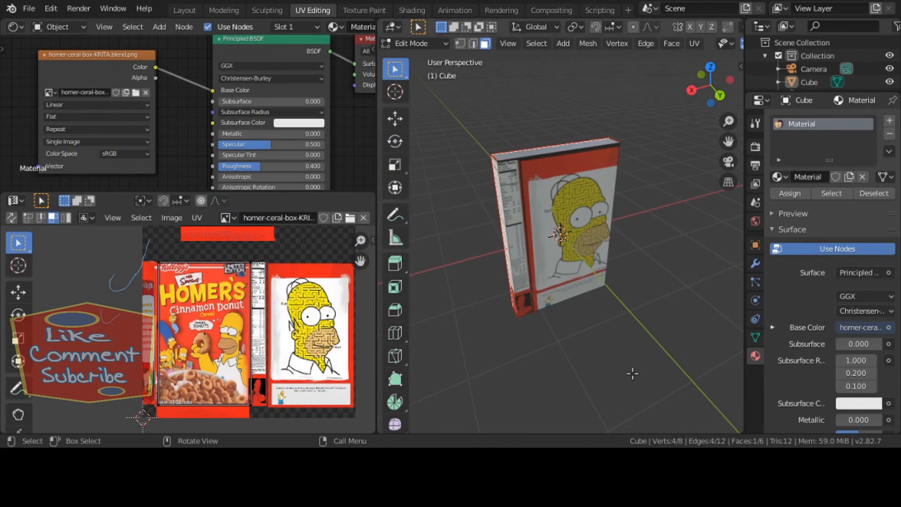
Step: Switch to Blender and move the box's back face UVs about 0.062 in X and -0.022 in Y onto the maze artwork
{"action": "left_click_drag", "start_coordinate": [606, 321], "coordinate": [574, 289]}
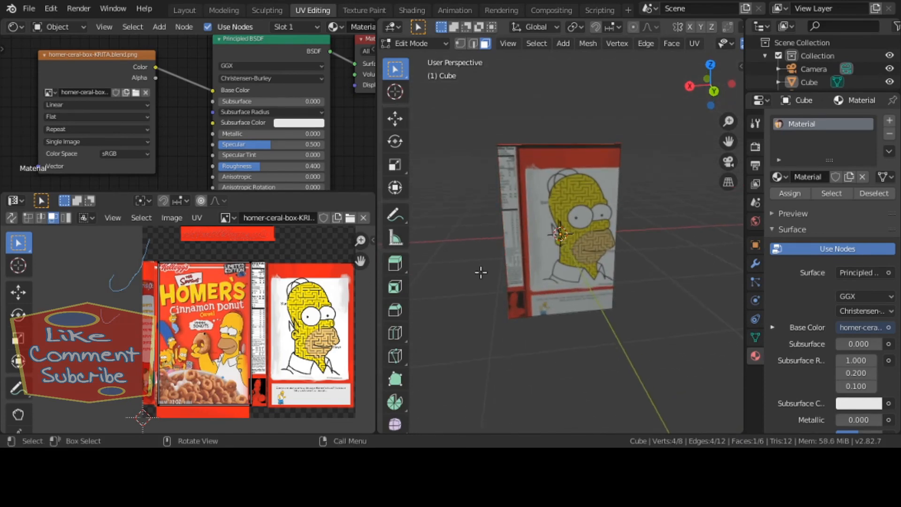
{"action": "left_click", "coordinate": [565, 214]}
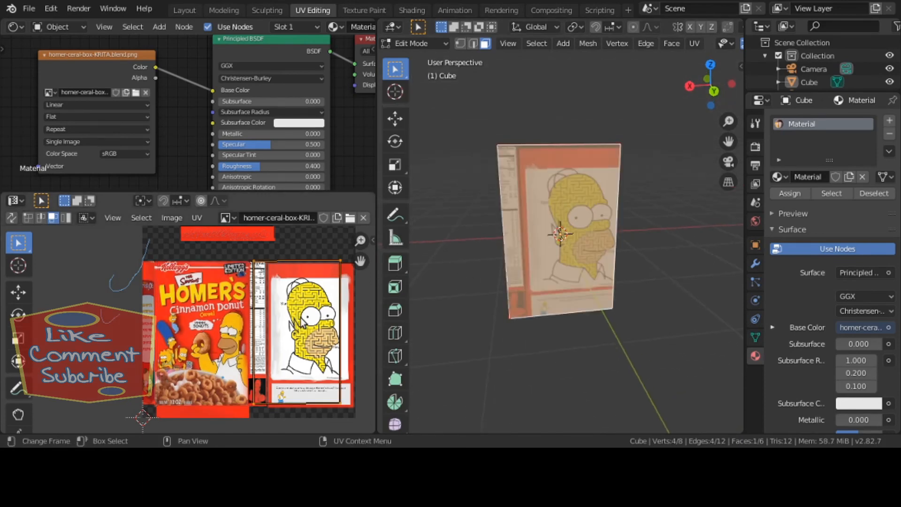
{"action": "key", "text": "alt+a"}
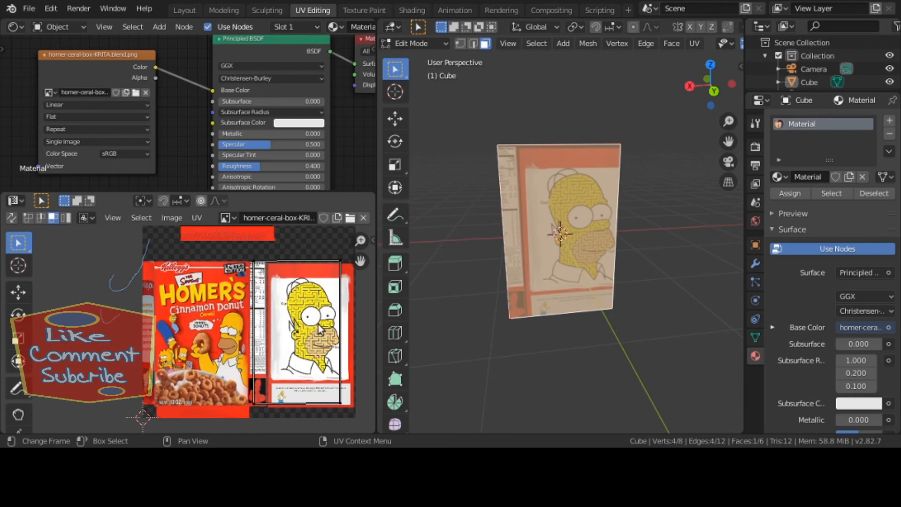
{"action": "key", "text": "a"}
{"action": "key", "text": "g"}
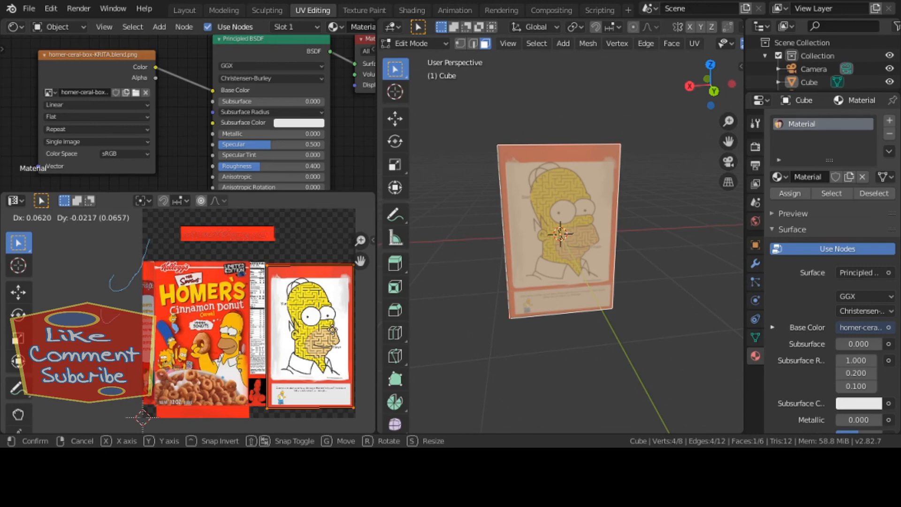
{"action": "left_click", "coordinate": [142, 416]}
Step: Select the box's top face and move its UVs onto the separate red strip above the front artwork
{"action": "left_click_drag", "start_coordinate": [441, 244], "coordinate": [600, 315]}
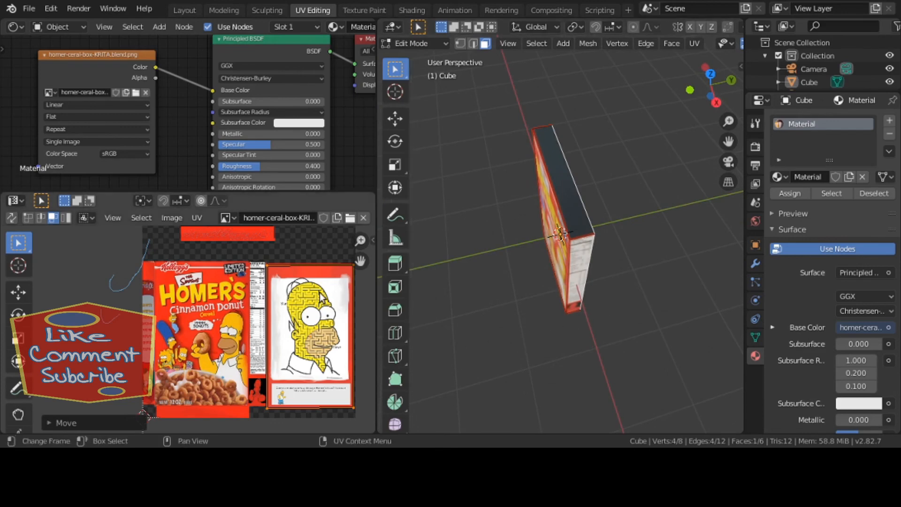
{"action": "left_click", "coordinate": [568, 209]}
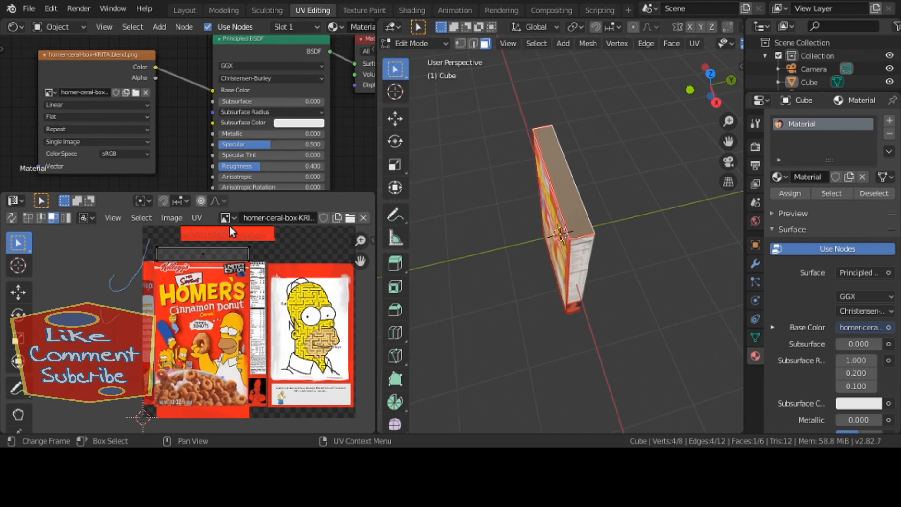
{"action": "left_click", "coordinate": [228, 251]}
{"action": "key", "text": "g"}
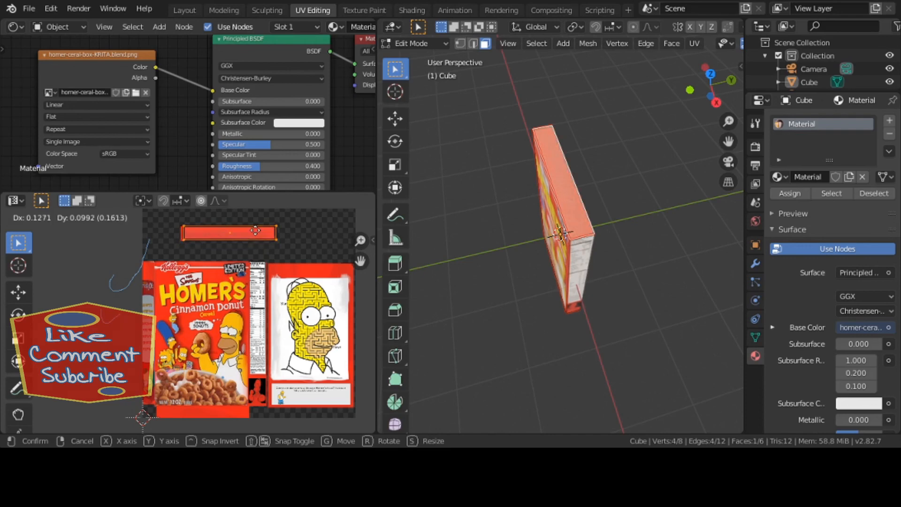
{"action": "left_click", "coordinate": [253, 232]}
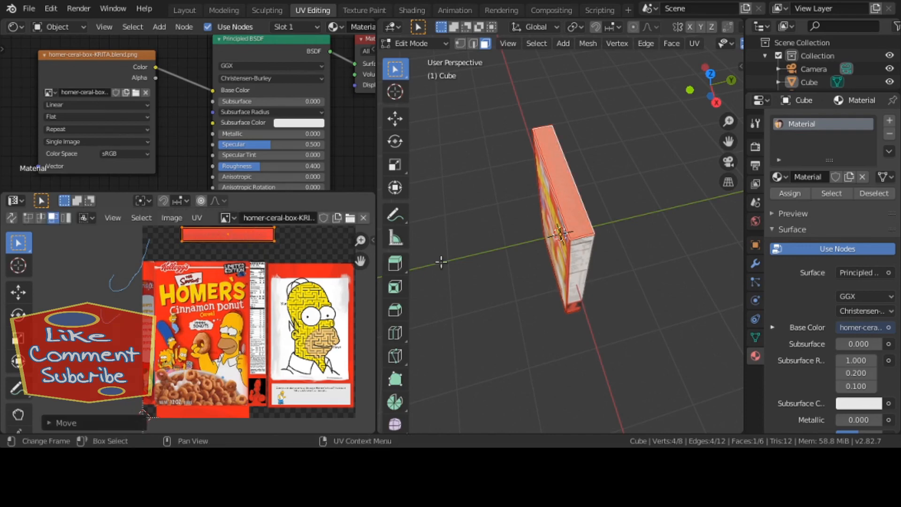
Step: Select the narrow side face opposite the nutrition facts and scale its UVs along X to fit the side artwork
{"action": "left_click_drag", "start_coordinate": [615, 291], "coordinate": [436, 263]}
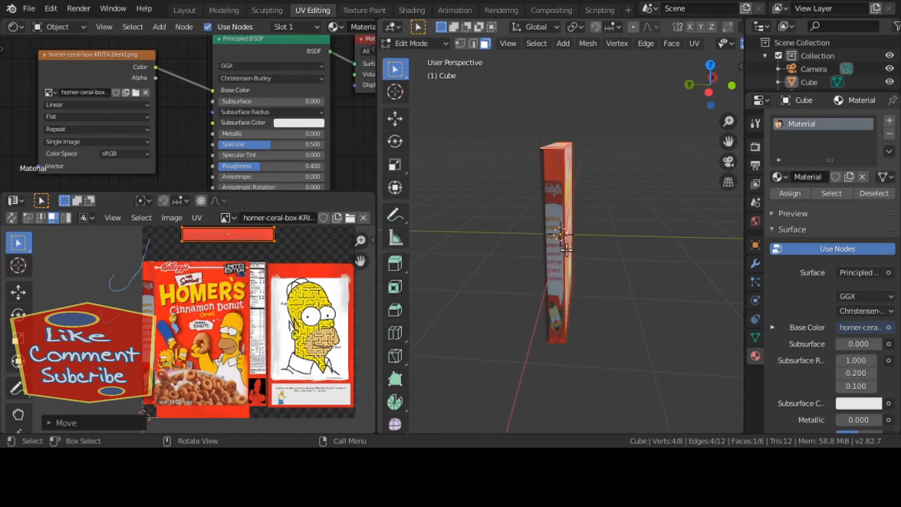
{"action": "left_click_drag", "start_coordinate": [556, 250], "coordinate": [581, 245]}
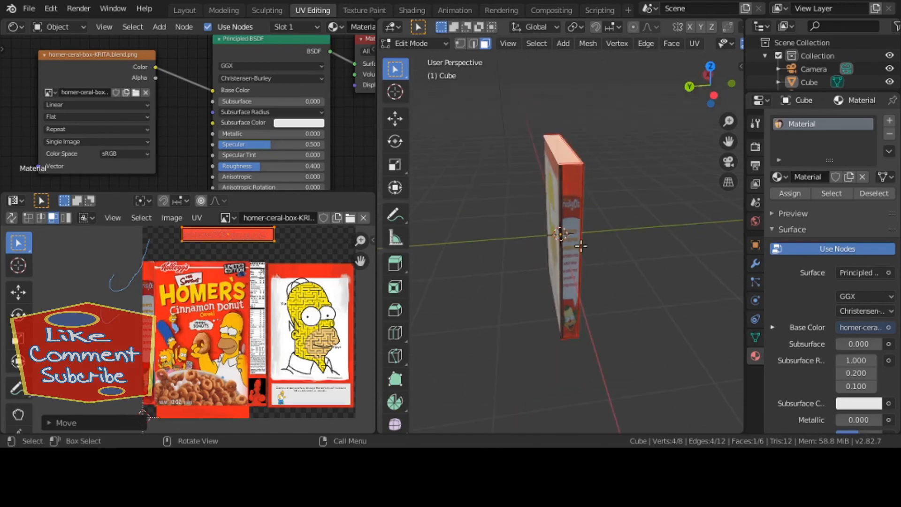
{"action": "left_click", "coordinate": [575, 216]}
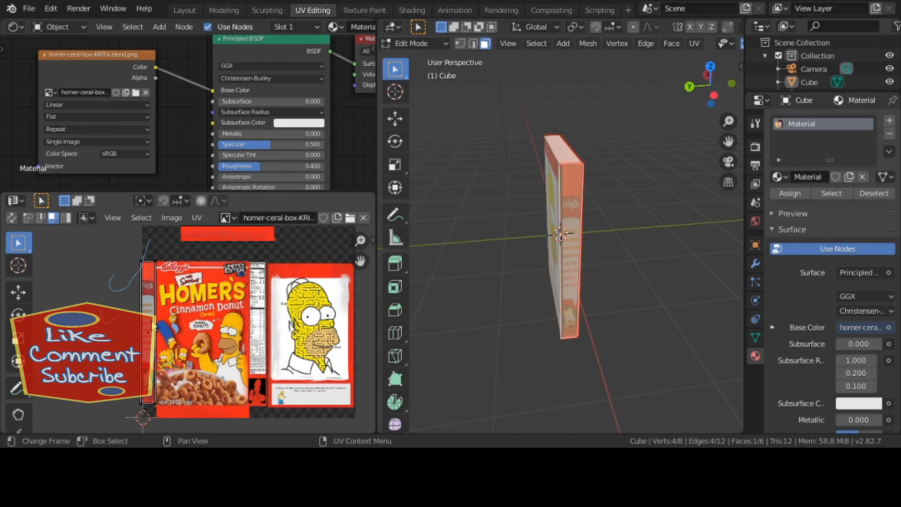
{"action": "right_click", "coordinate": [154, 326]}
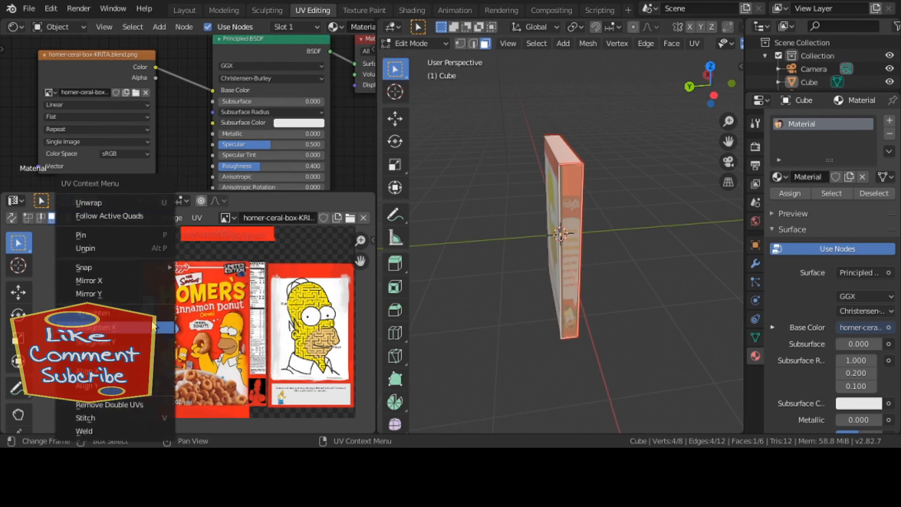
{"action": "scroll", "coordinate": [557, 273], "scroll_direction": "up", "scroll_amount": 5}
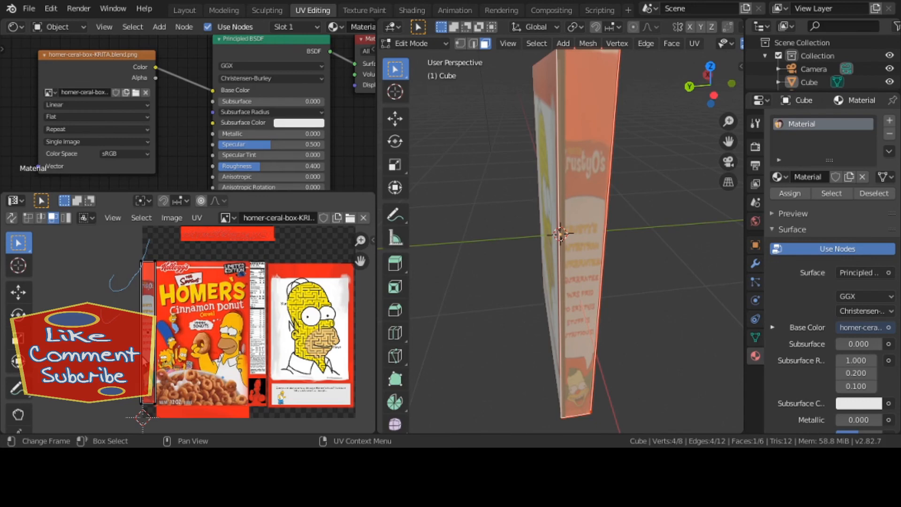
{"action": "left_click", "coordinate": [153, 333]}
{"action": "key", "text": "s"}
{"action": "key", "text": "x"}
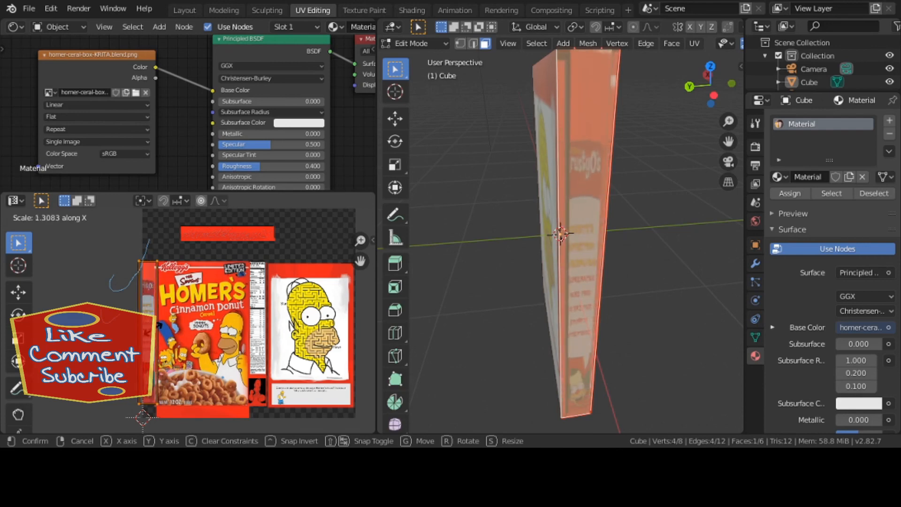
{"action": "left_click", "coordinate": [153, 335]}
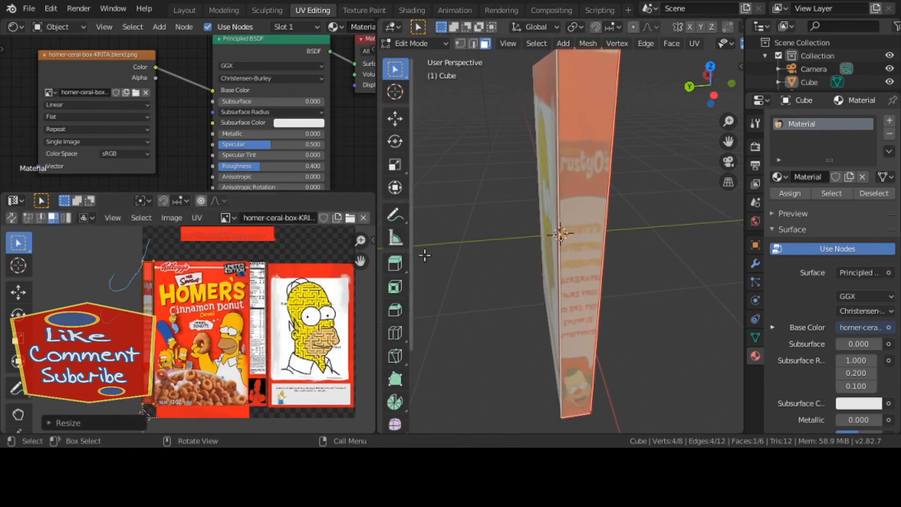
Step: Clear the face selection, check the box's back and nutrition facts side, and save the Blender file
{"action": "left_click", "coordinate": [501, 236]}
{"action": "scroll", "coordinate": [500, 236], "scroll_direction": "down", "scroll_amount": 3}
{"action": "left_click_drag", "start_coordinate": [501, 235], "coordinate": [486, 222]}
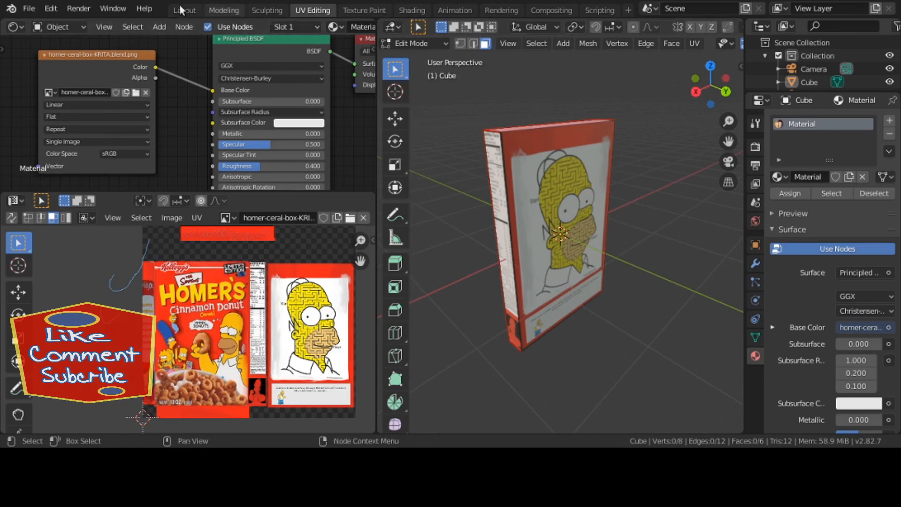
{"action": "left_click", "coordinate": [29, 8]}
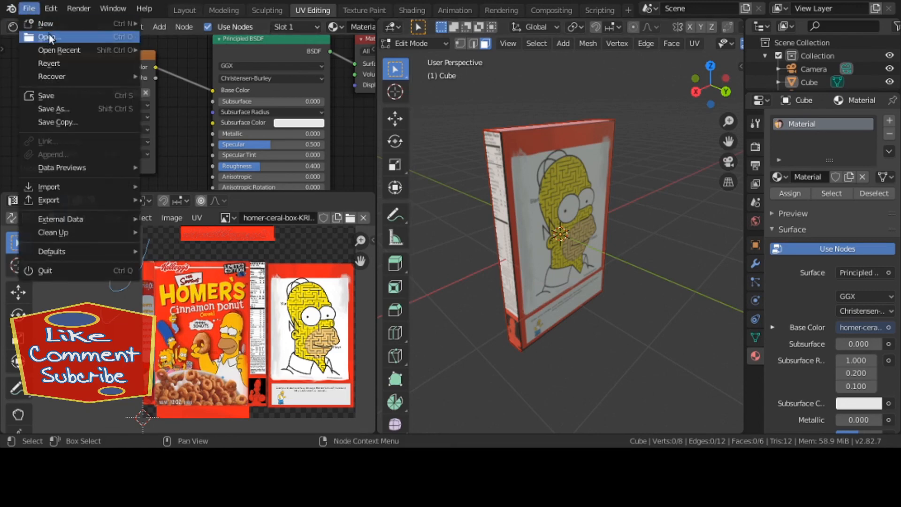
{"action": "left_click", "coordinate": [62, 92]}
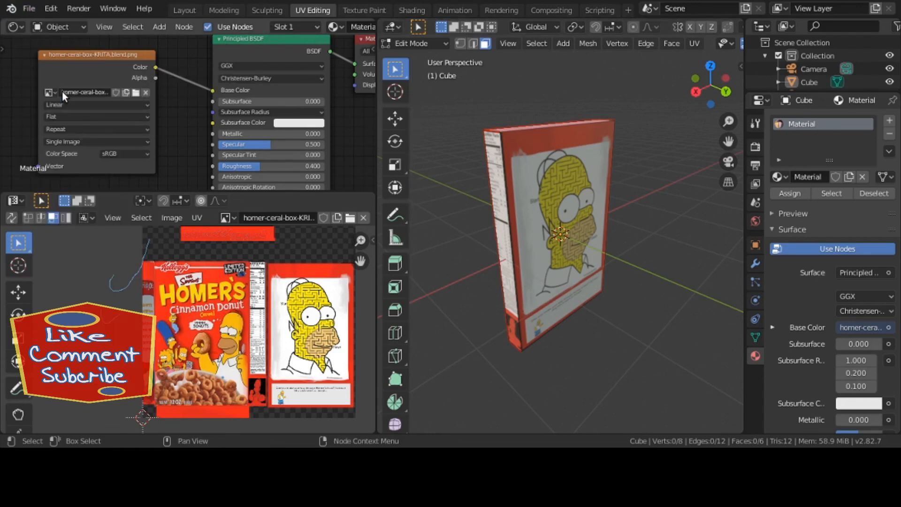